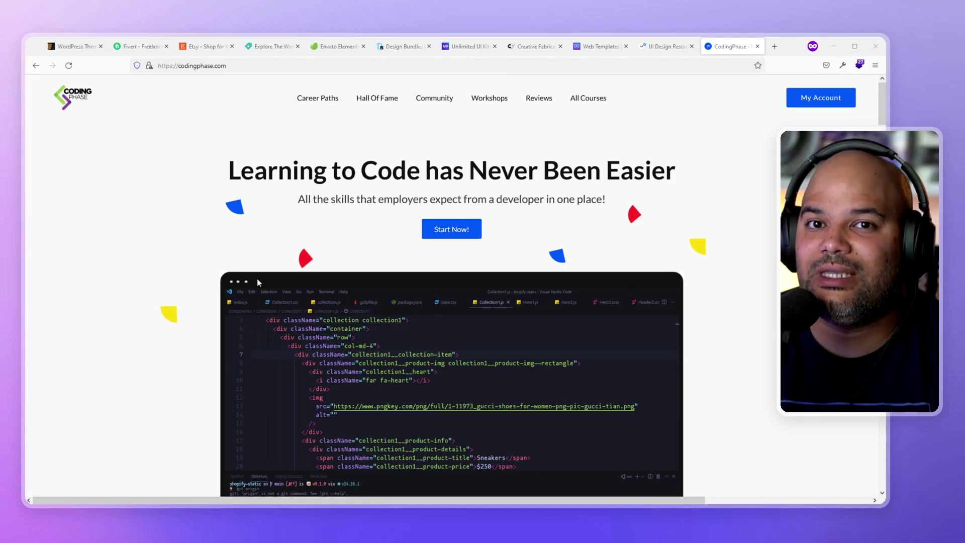
Step: Switch from CodingPhase to the ThemeForest WordPress Themes tab
left_click(79, 48)
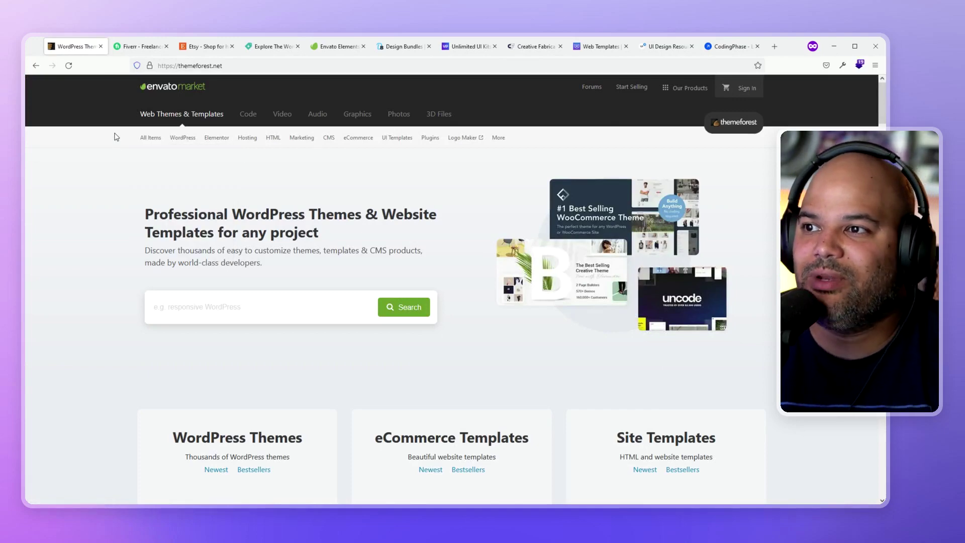
Step: Browse Envato's Code, Video, Audio and Graphics marketplaces, then return to Web Themes & Templates
left_click(248, 113)
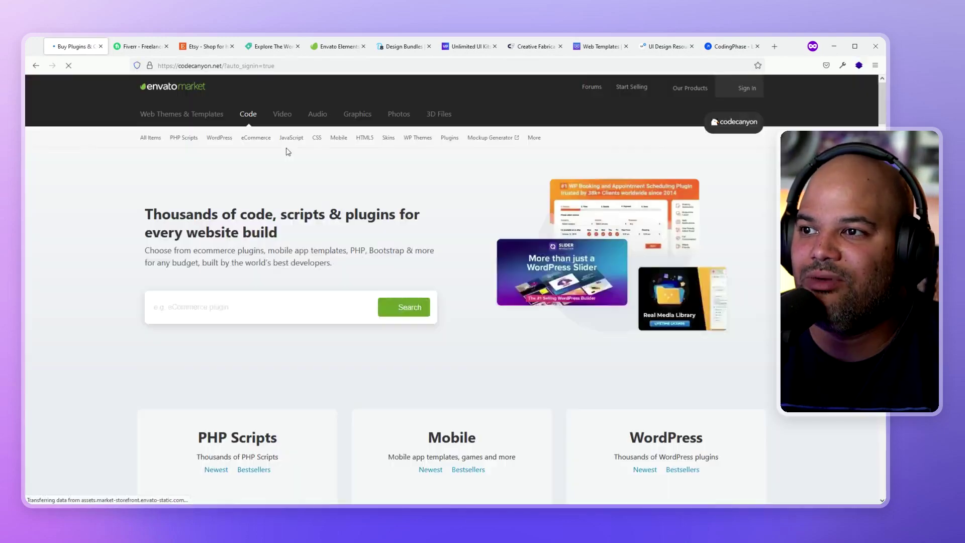
left_click(282, 113)
left_click(326, 119)
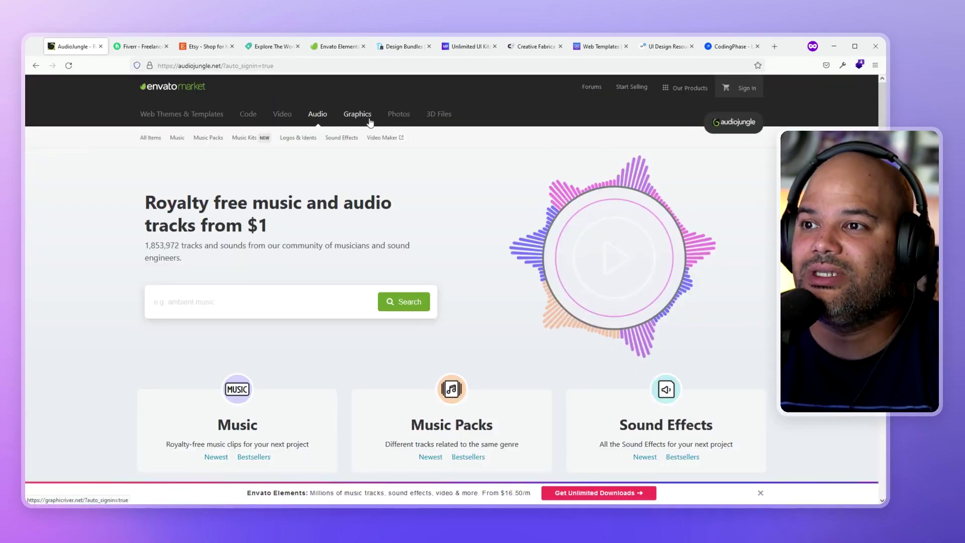
left_click(358, 114)
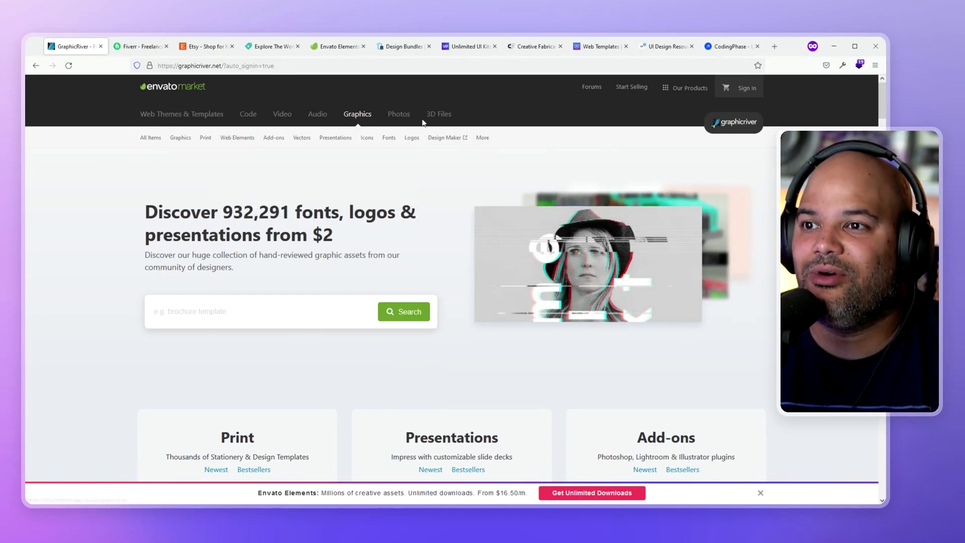
left_click(163, 122)
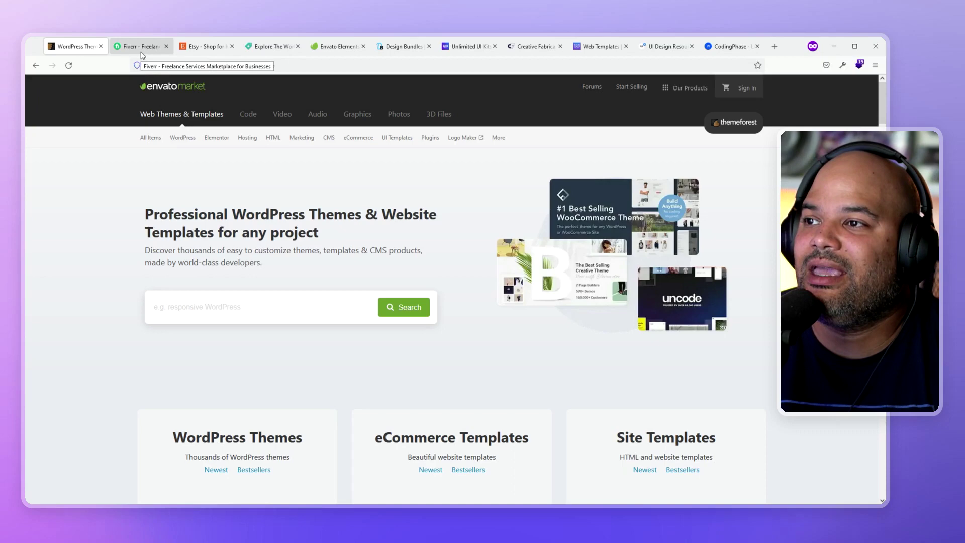
Step: Switch to the Fiverr tab showing its freelance services homepage
left_click(142, 48)
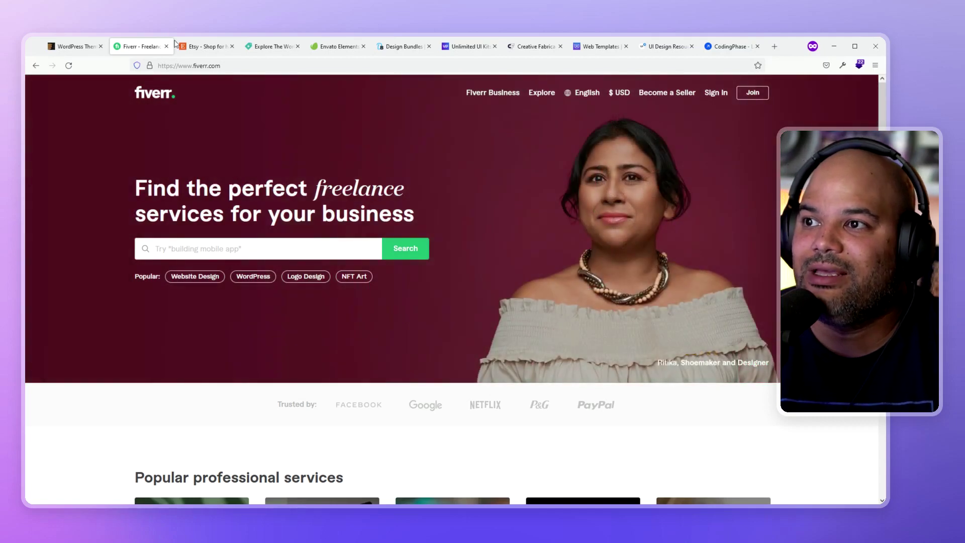
Step: Search Etsy for 'shopify theme' and review the roughly 6,892 listings
left_click(194, 47)
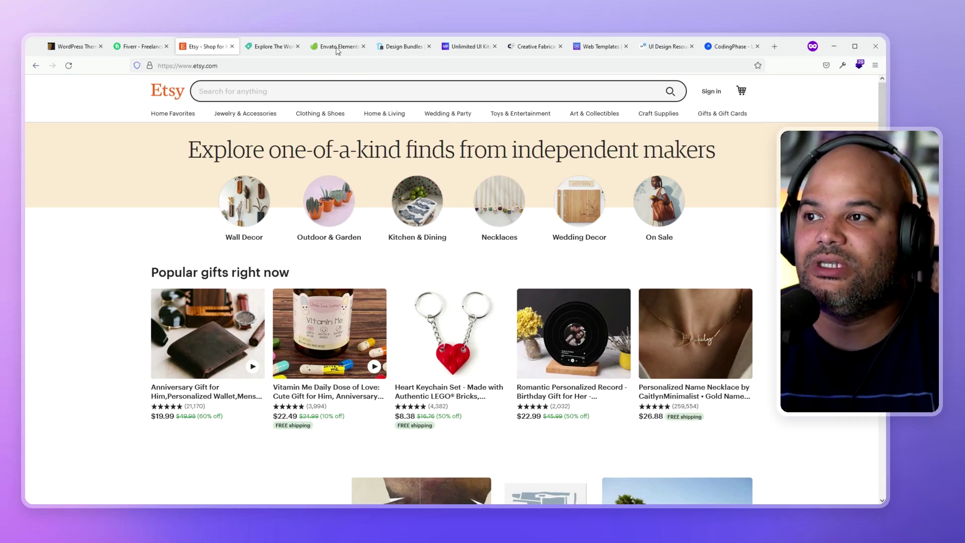
left_click(337, 90)
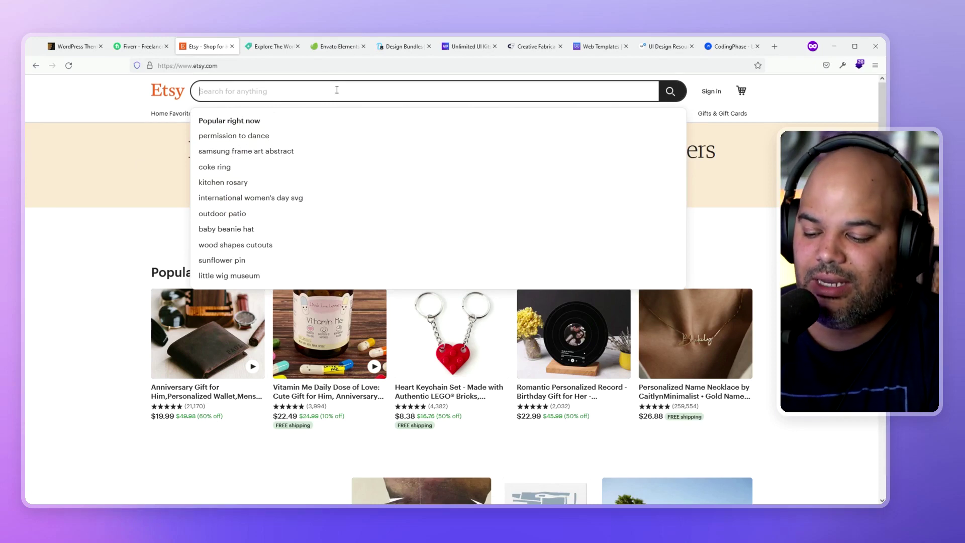
type("shopify t")
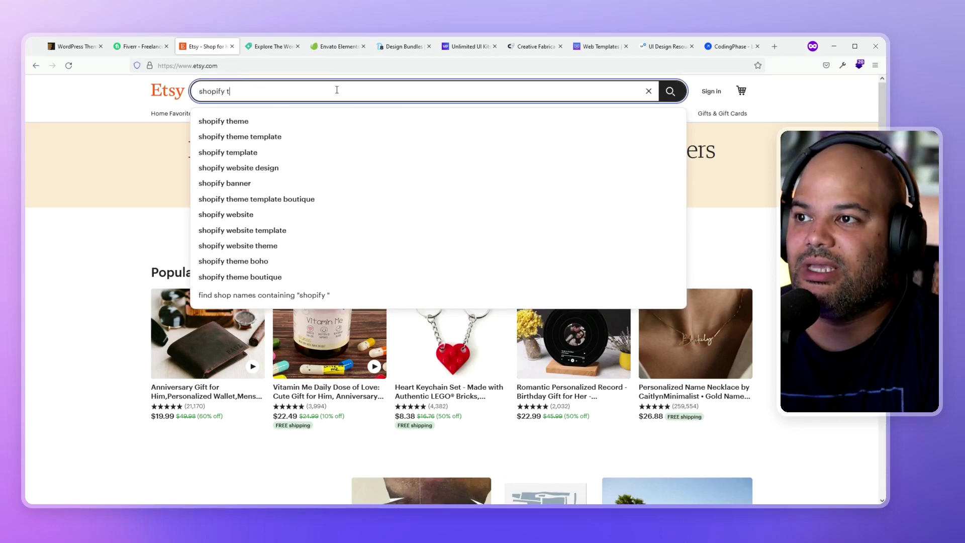
type("heme")
key("Return")
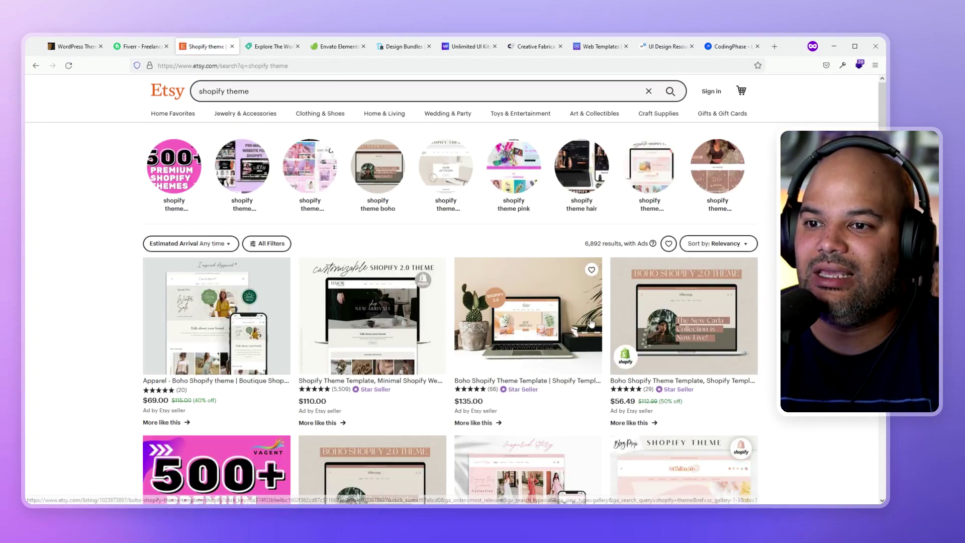
scroll(526, 348, "down", 2)
scroll(453, 332, "down", 2)
scroll(327, 321, "down", 1)
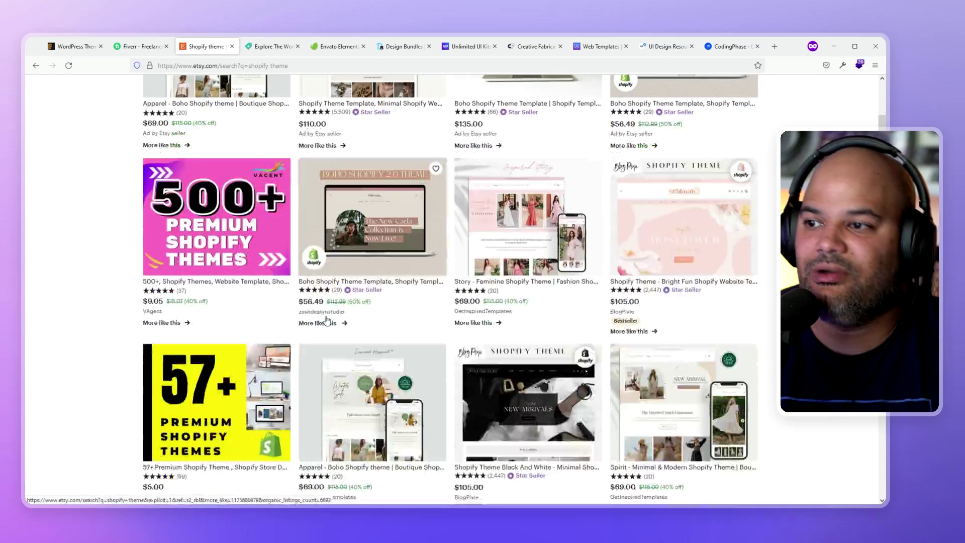
scroll(327, 321, "up", 4)
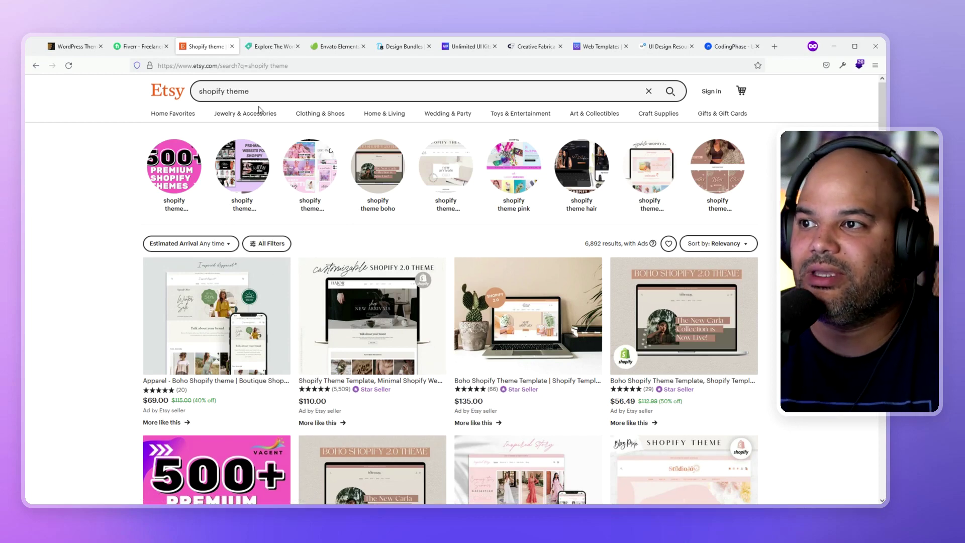
Step: Replace the Etsy 'shopify theme' query with a 'sketch' search
left_click(271, 96)
key("ctrl+shift+Left")
key("ctrl+shift+Left")
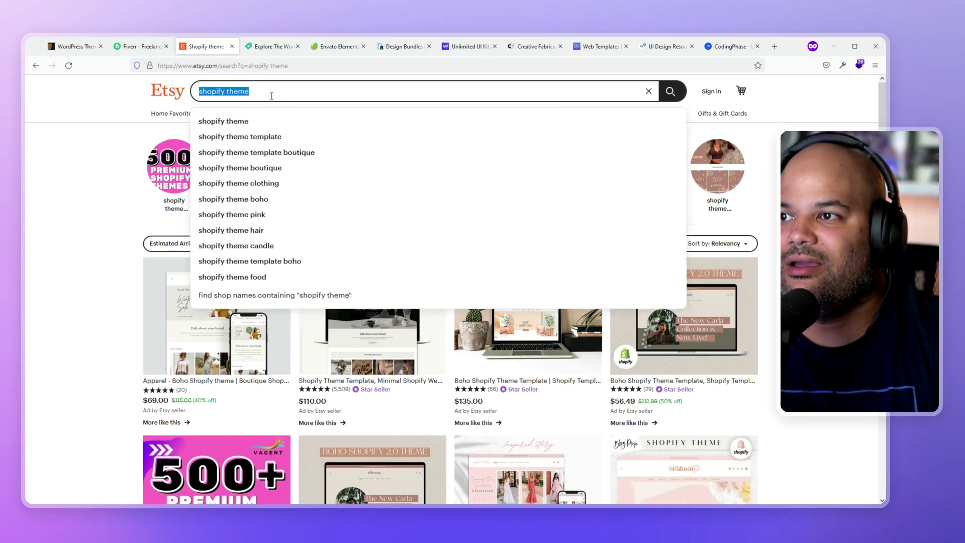
type("sketch")
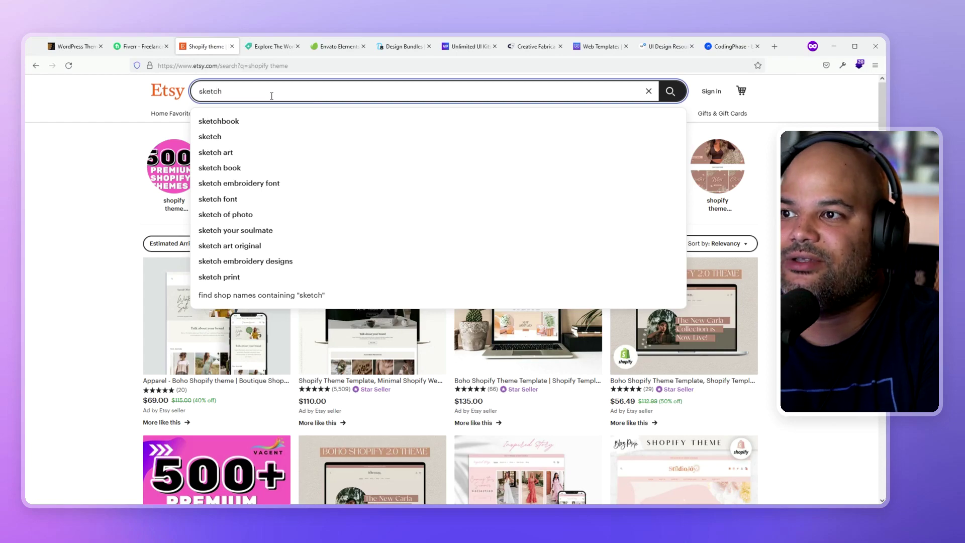
key("Return")
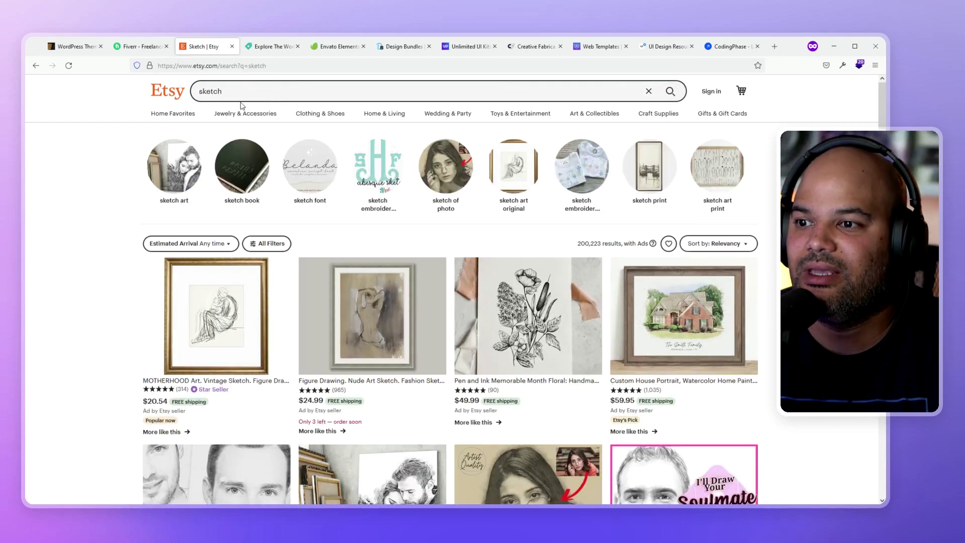
scroll(241, 106, "down", 5)
scroll(188, 109, "up", 4)
scroll(266, 95, "up", 1)
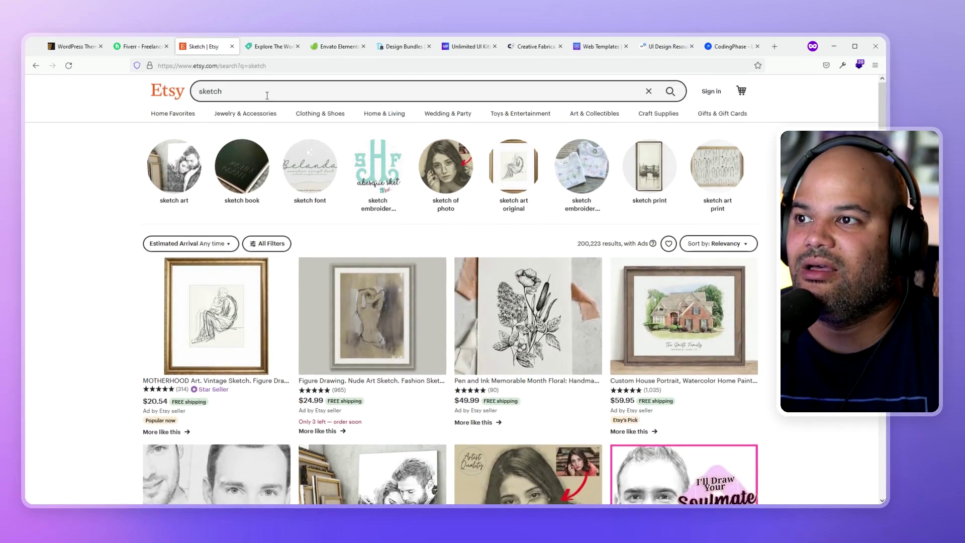
Step: Replace the sketch query with 'vector graphics' and view its roughly 25,209 results
left_click(267, 95)
key("ctrl+a")
type("s")
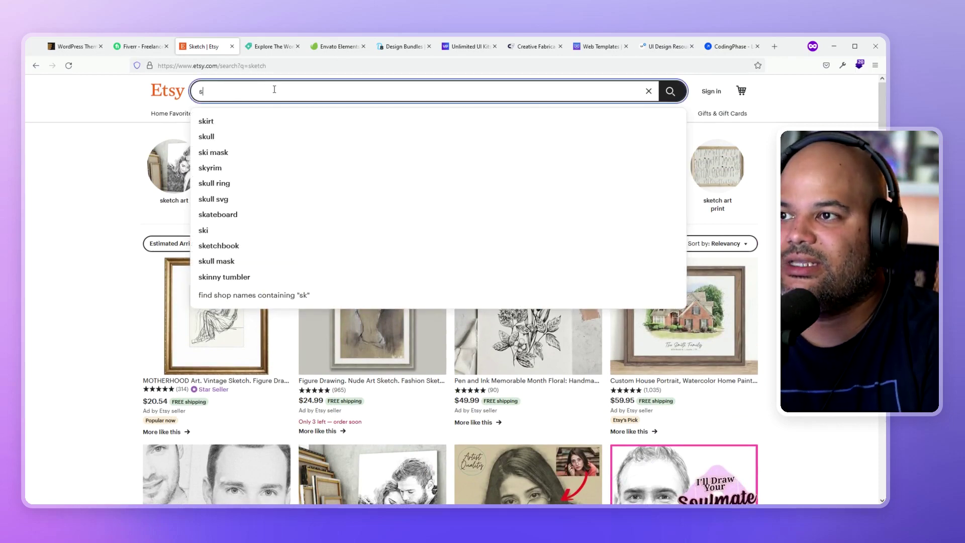
key("BackSpace")
type("vector ")
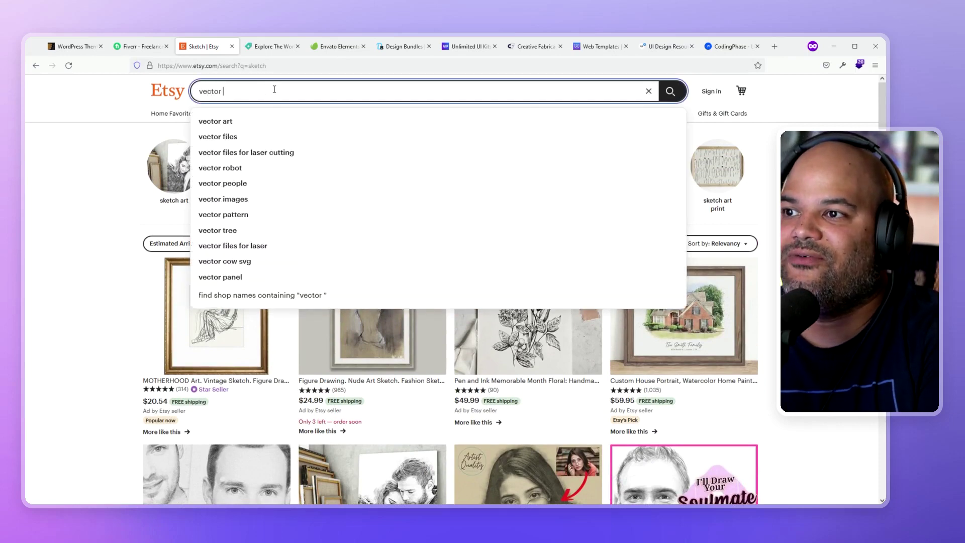
type("gr")
key("Down")
key("Return")
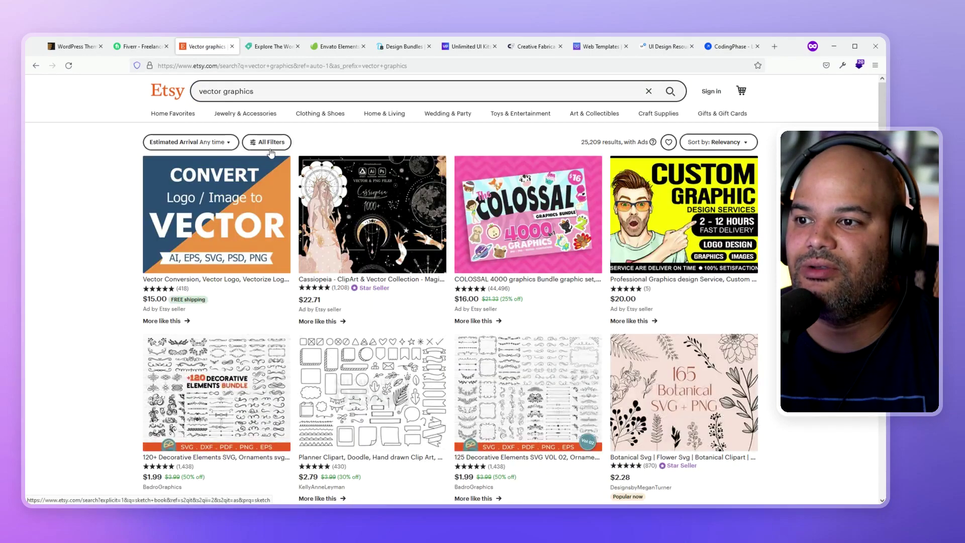
scroll(340, 302, "down", 2)
scroll(377, 339, "down", 2)
scroll(403, 361, "down", 5)
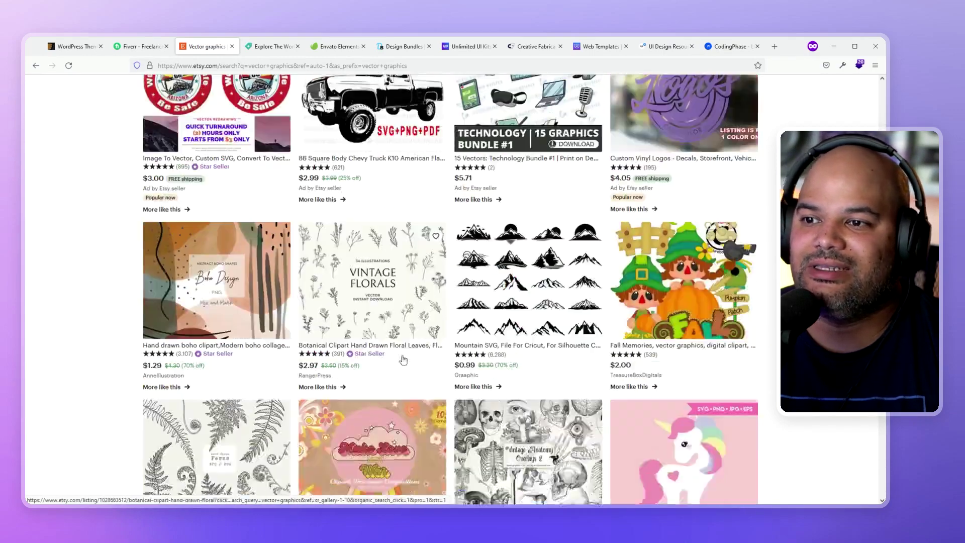
scroll(404, 361, "down", 2)
scroll(403, 361, "down", 4)
scroll(302, 302, "up", 4)
scroll(170, 203, "up", 5)
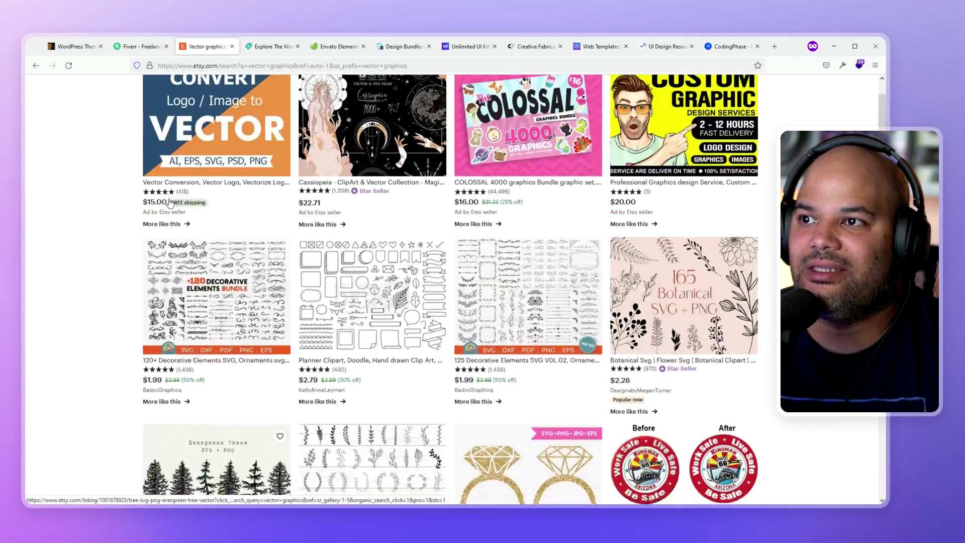
scroll(170, 202, "up", 2)
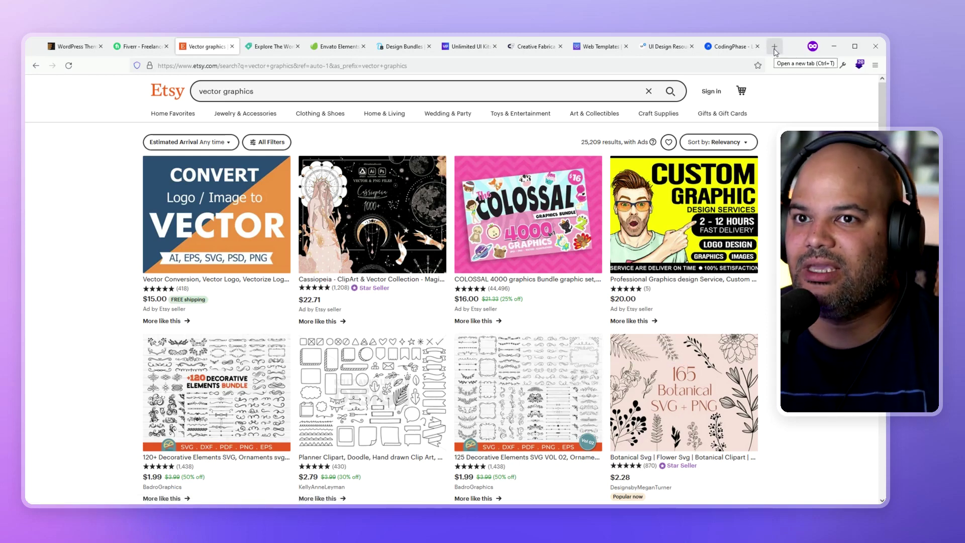
Step: View Google Shopping results for 'shopify theme' in a private tab, then go back to Etsy
left_click(774, 47)
type("sh")
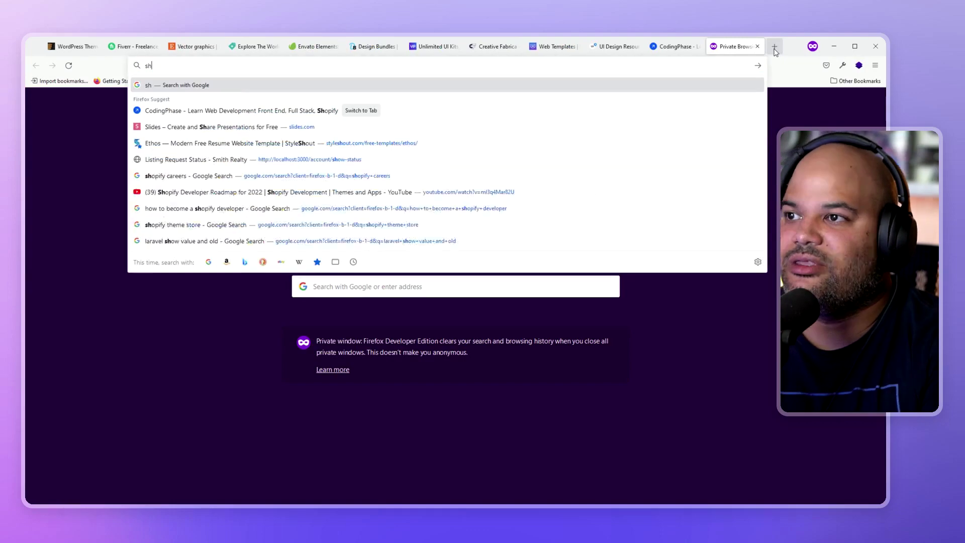
type("opify theme")
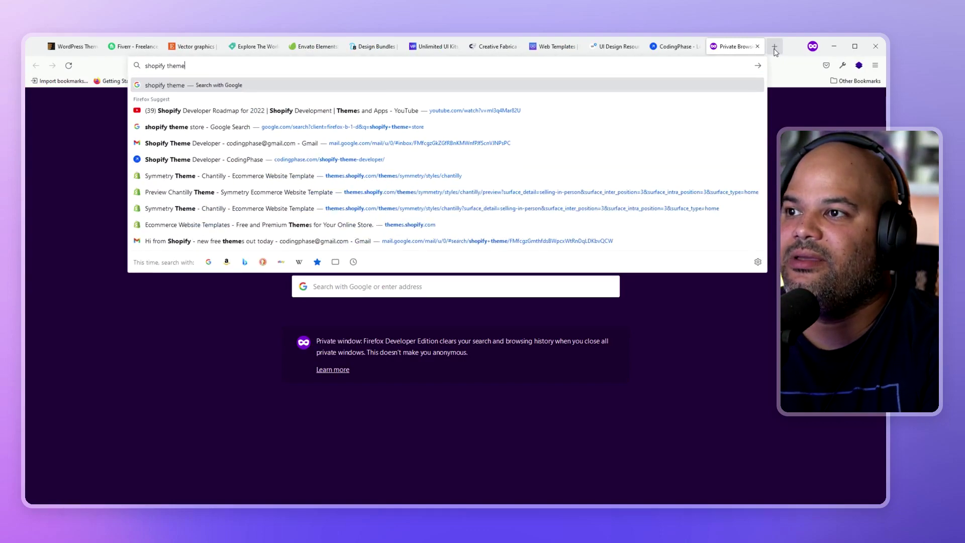
key("Return")
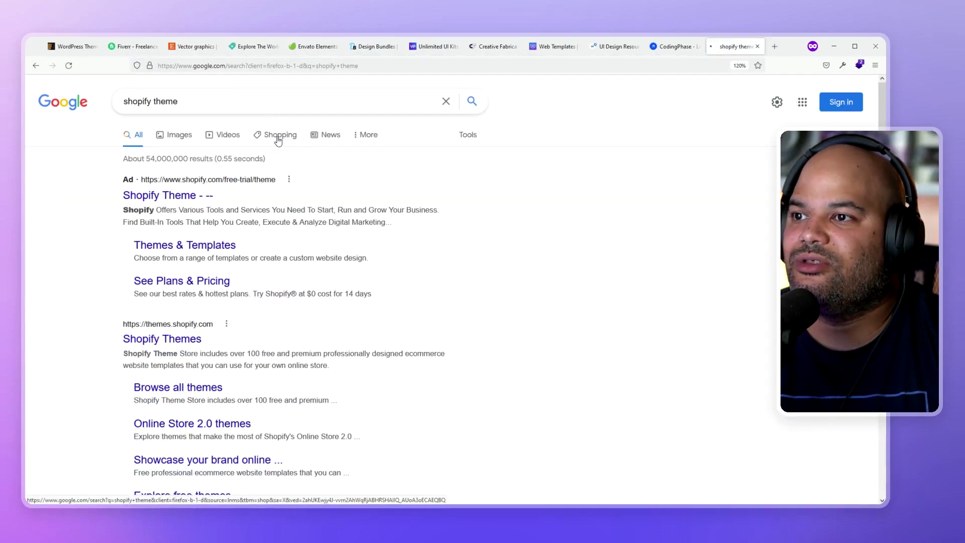
left_click(279, 138)
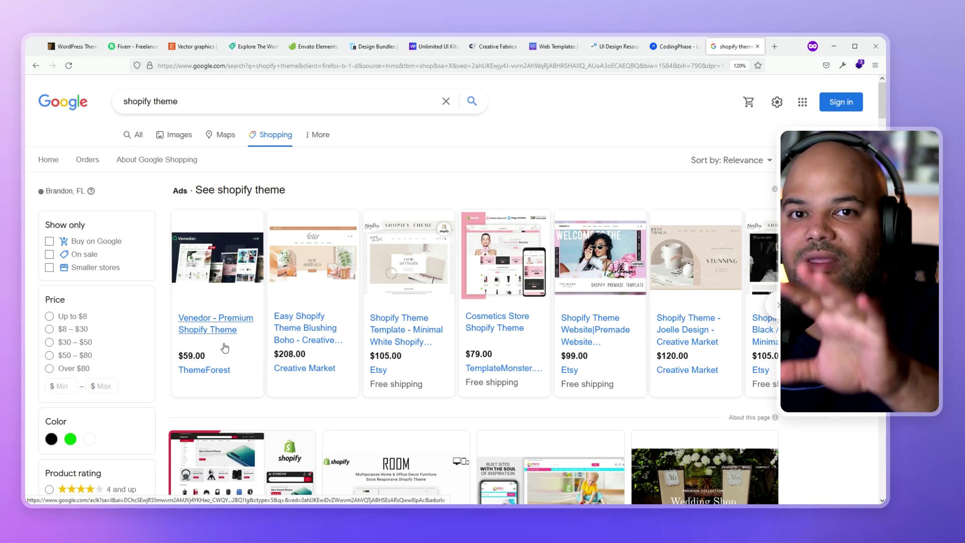
scroll(178, 302, "down", 1)
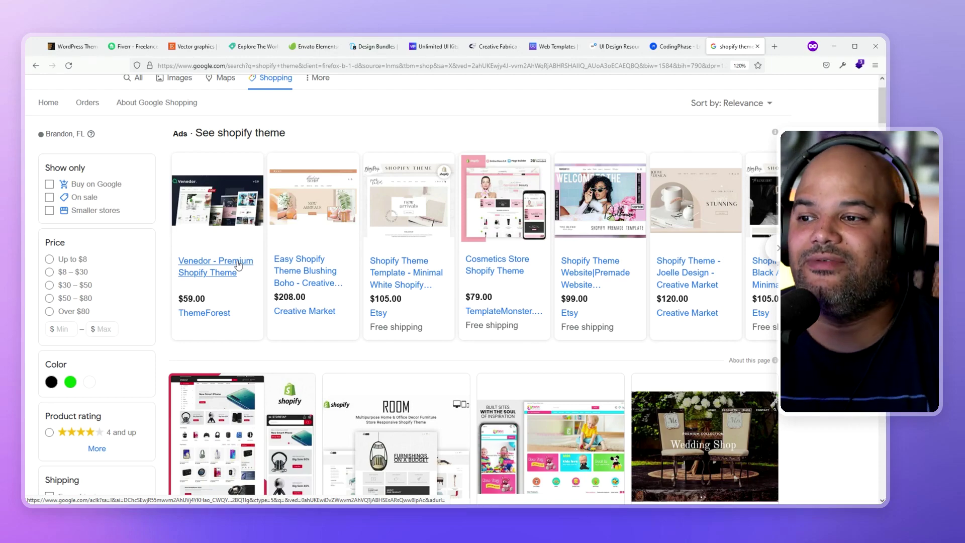
scroll(239, 264, "down", 3)
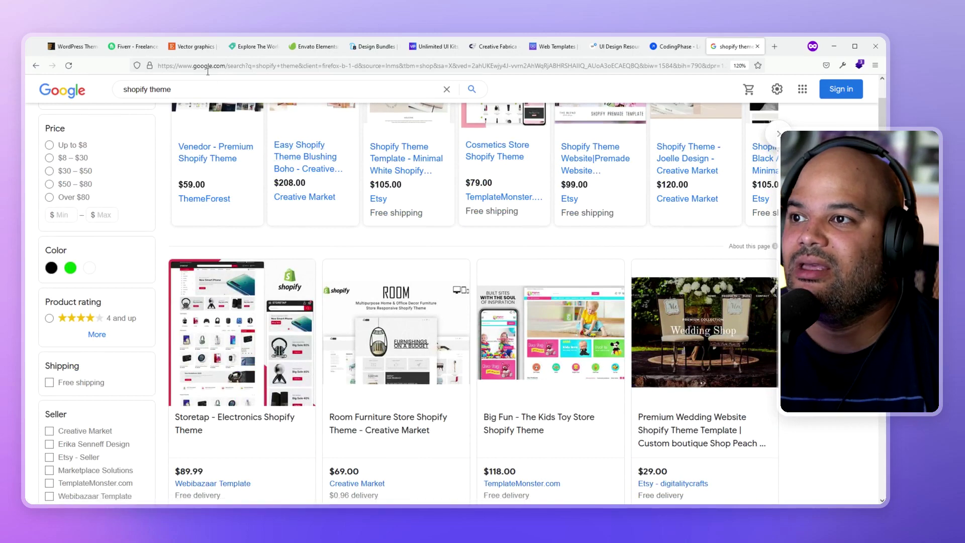
left_click(206, 51)
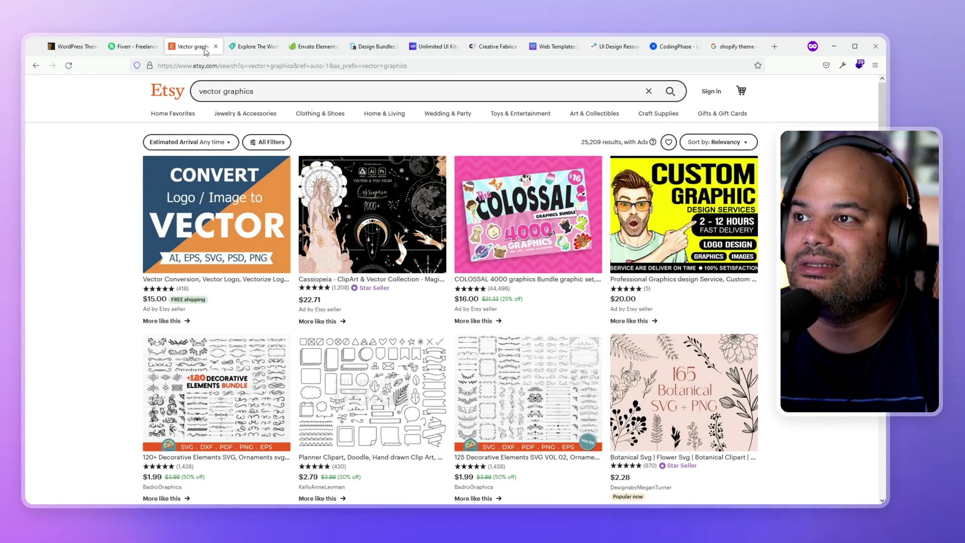
Step: Switch to the Creative Market tab with trending Shopify Themes and Display Fonts
left_click(249, 47)
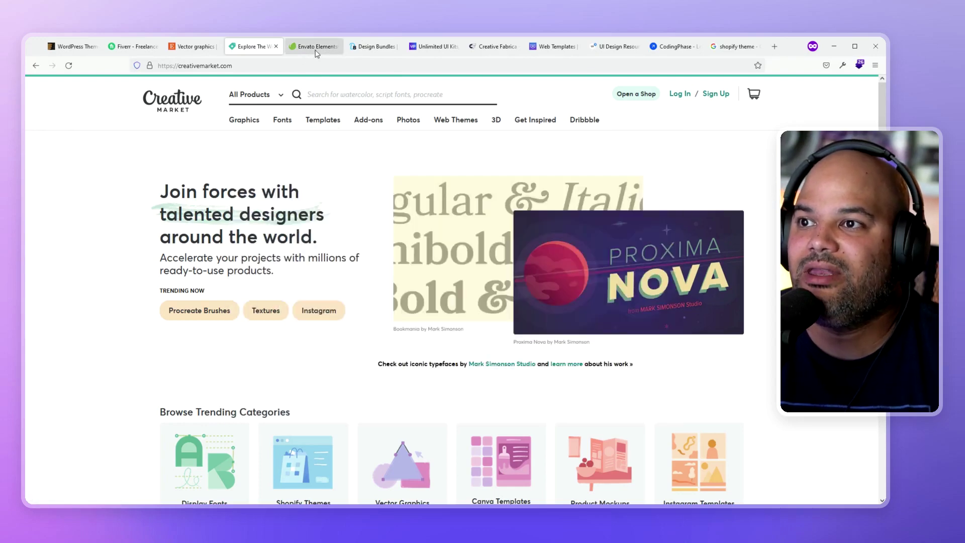
Step: Open the Envato Elements tab, briefly revisit ThemeForest, then return to Elements
left_click(316, 47)
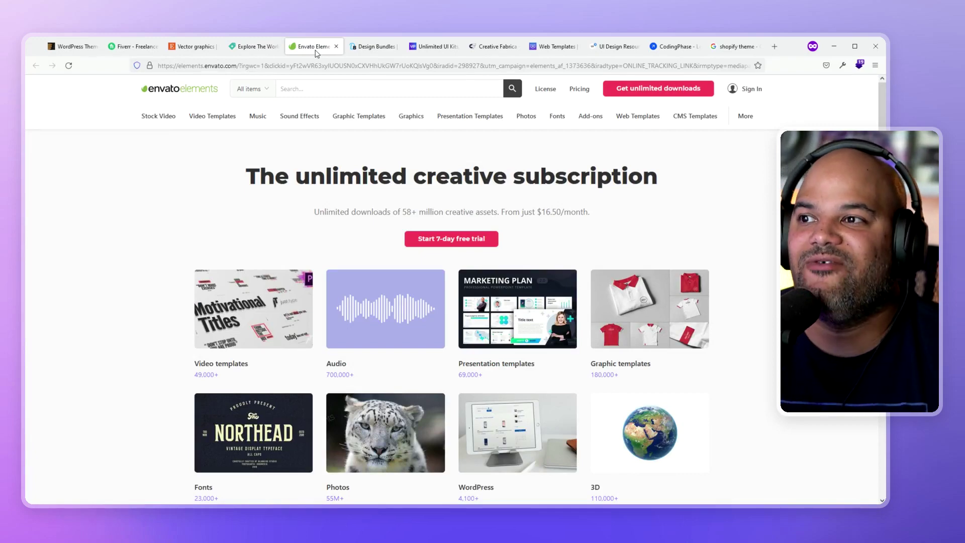
left_click(89, 46)
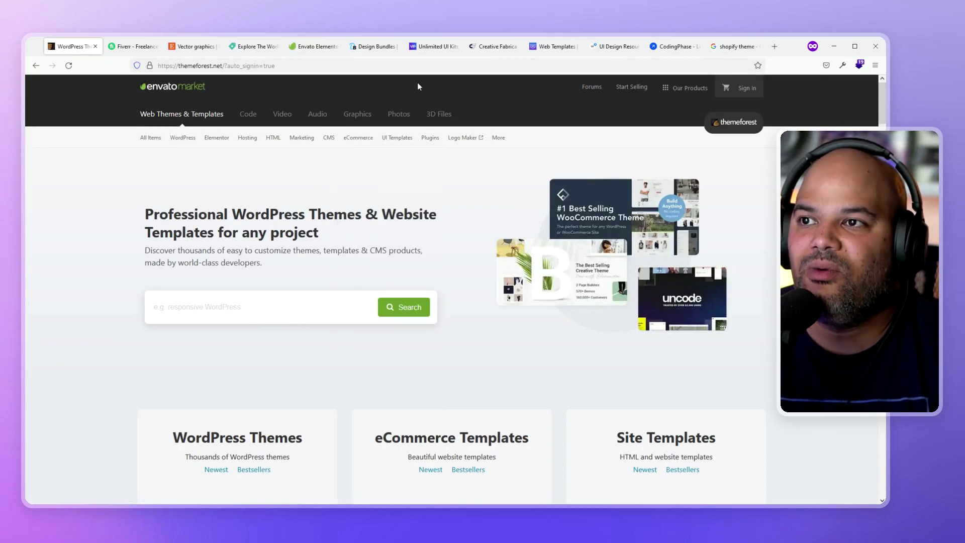
left_click(306, 48)
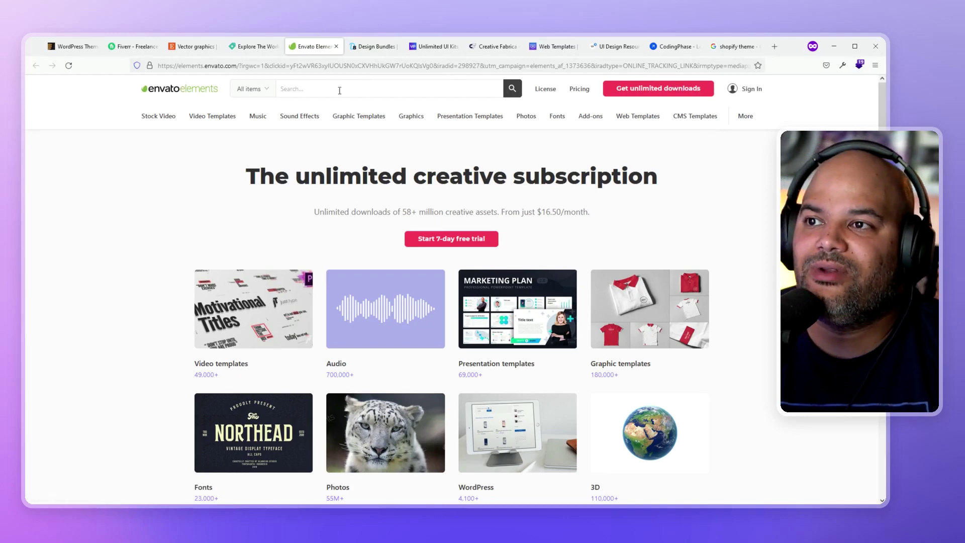
Step: Switch to the Design Bundles tab showing featured bundles and the daily deal
left_click(370, 50)
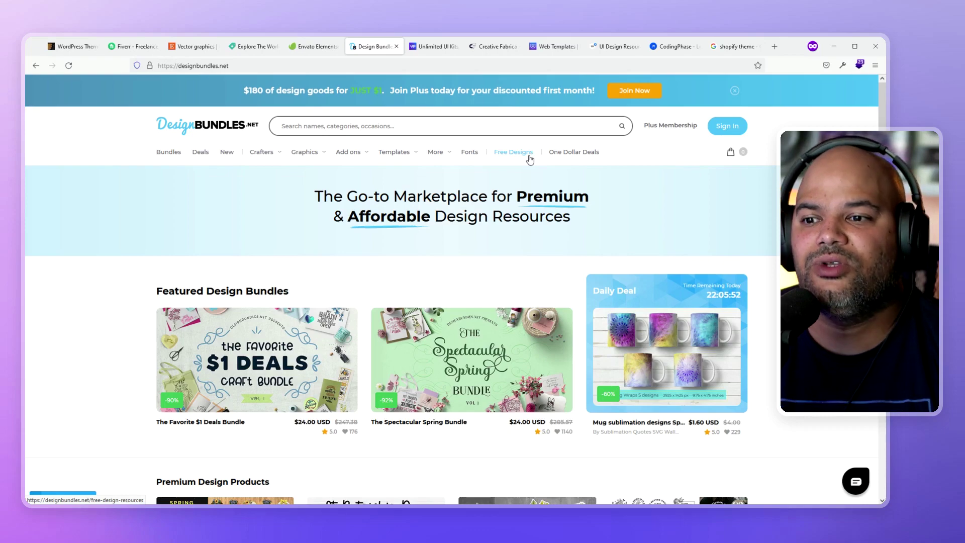
scroll(705, 402, "down", 3)
scroll(705, 402, "up", 3)
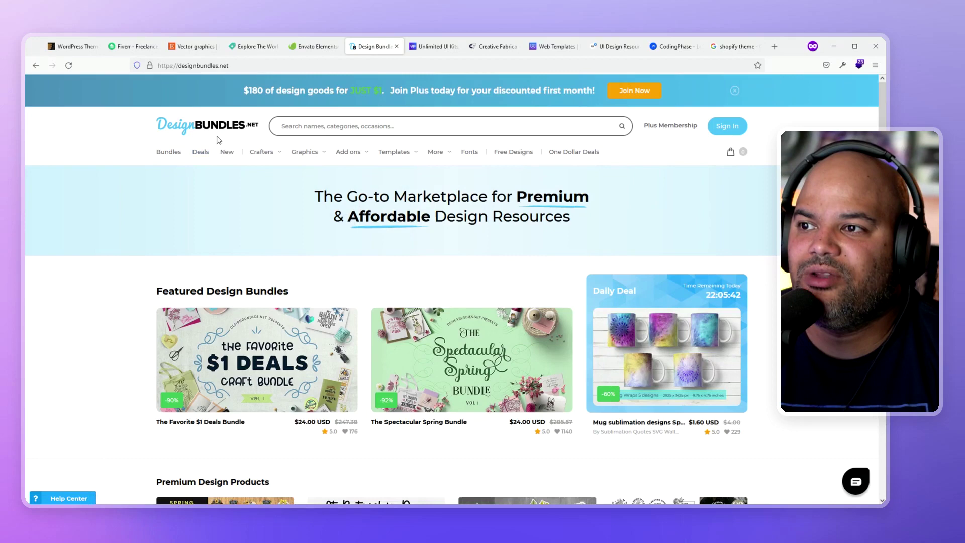
scroll(336, 137, "down", 1)
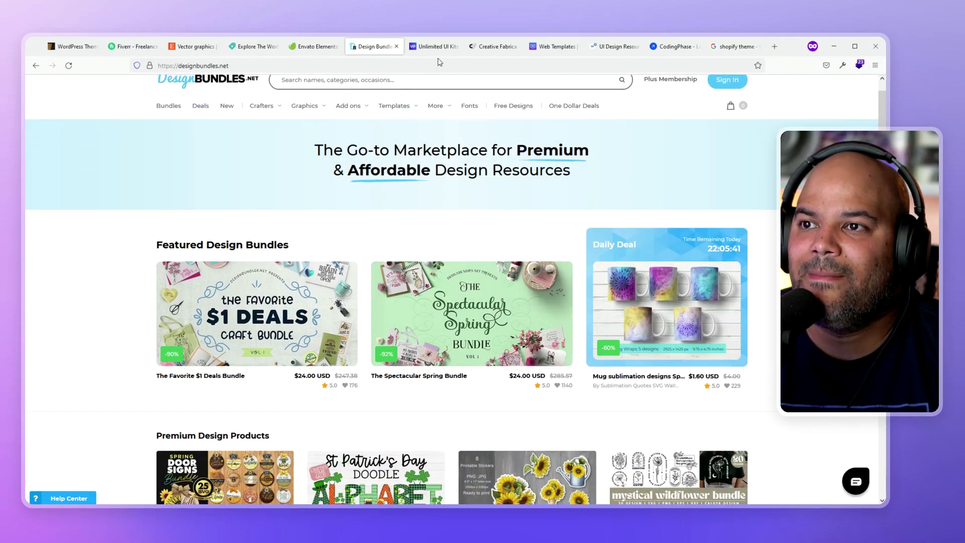
Step: Switch to UpLabs and open its Email Templates category
left_click(433, 48)
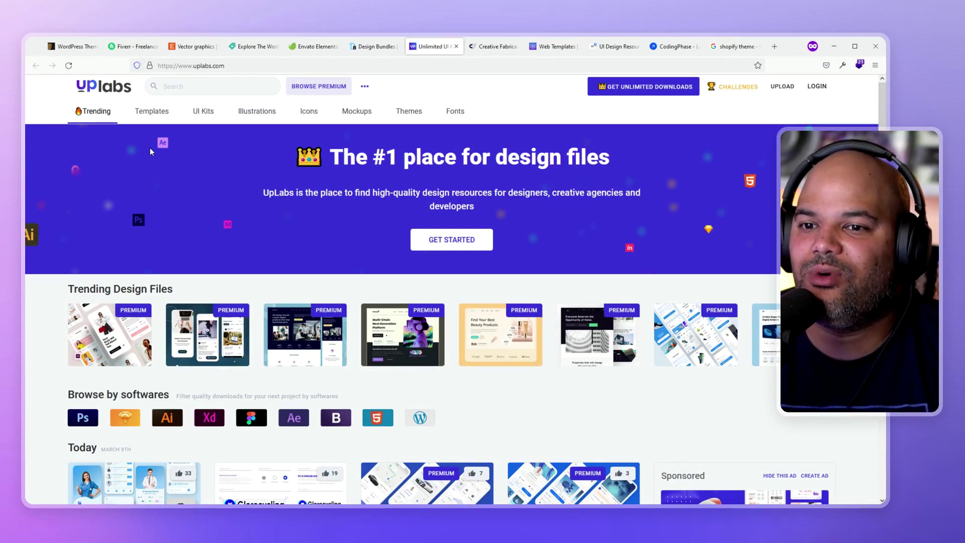
mouse_move(151, 110)
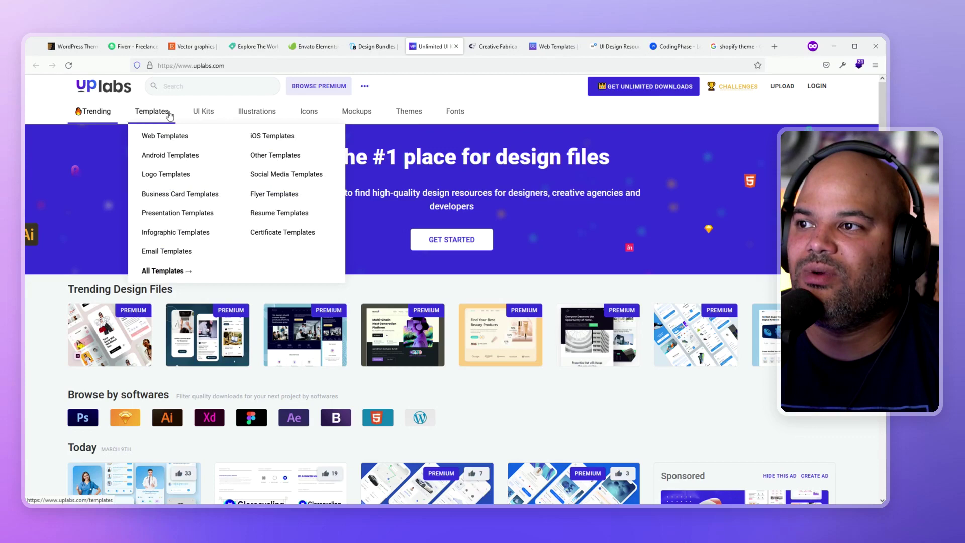
left_click(165, 137)
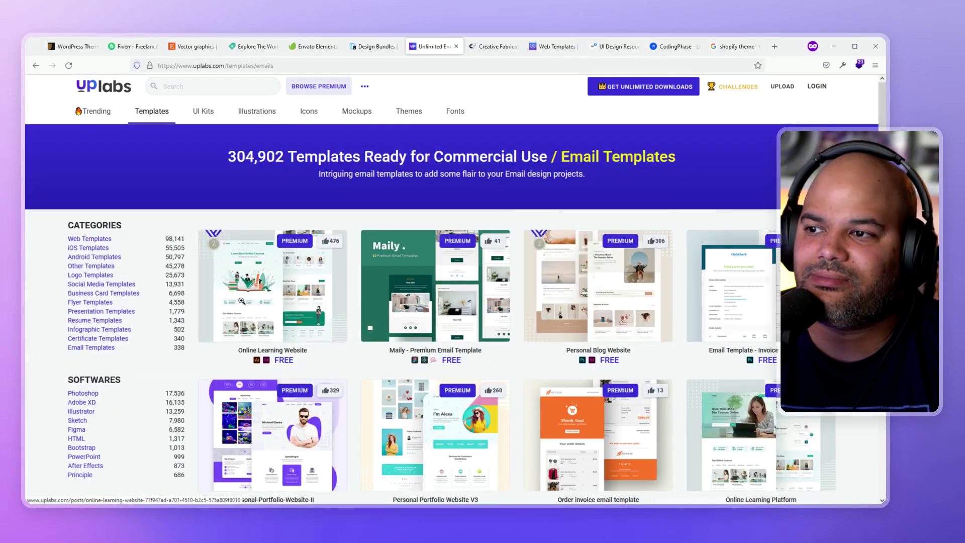
scroll(592, 317, "down", 3)
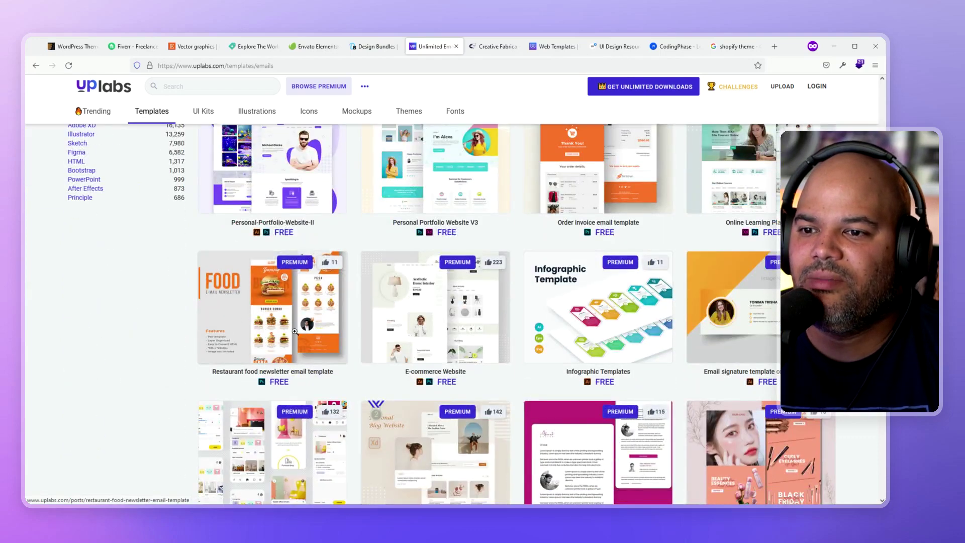
scroll(592, 317, "down", 2)
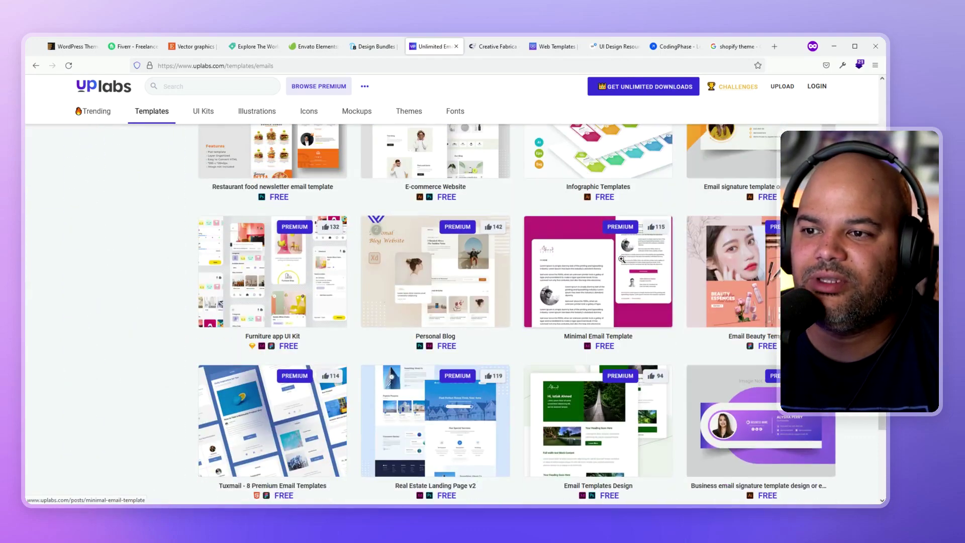
scroll(273, 269, "up", 5)
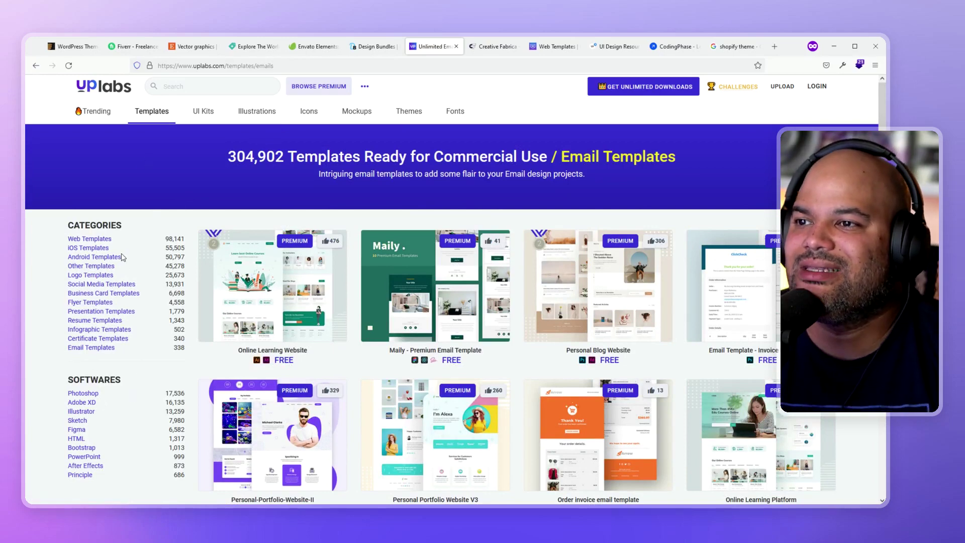
scroll(124, 257, "down", 2)
scroll(341, 93, "up", 2)
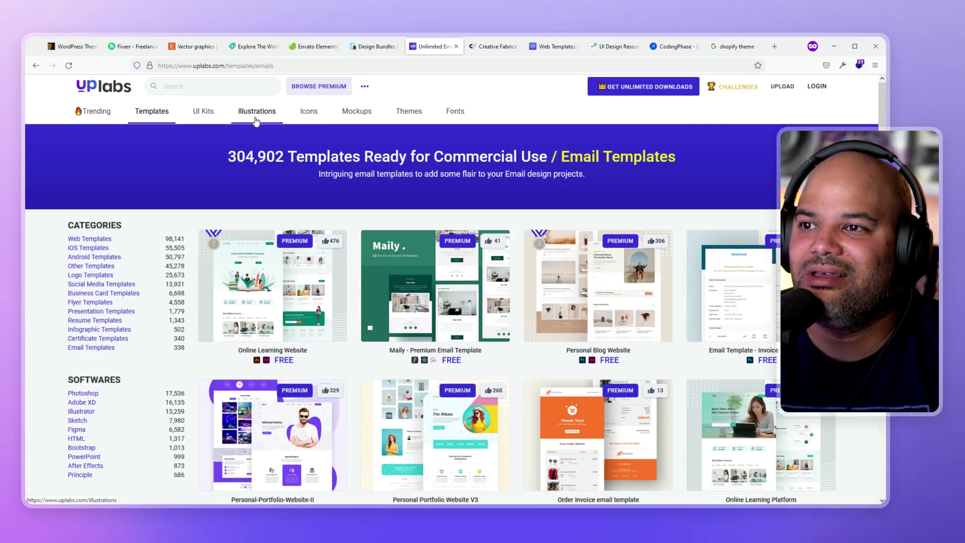
Step: Switch UpLabs to its Themes page and browse the landing page and app designs
left_click(407, 114)
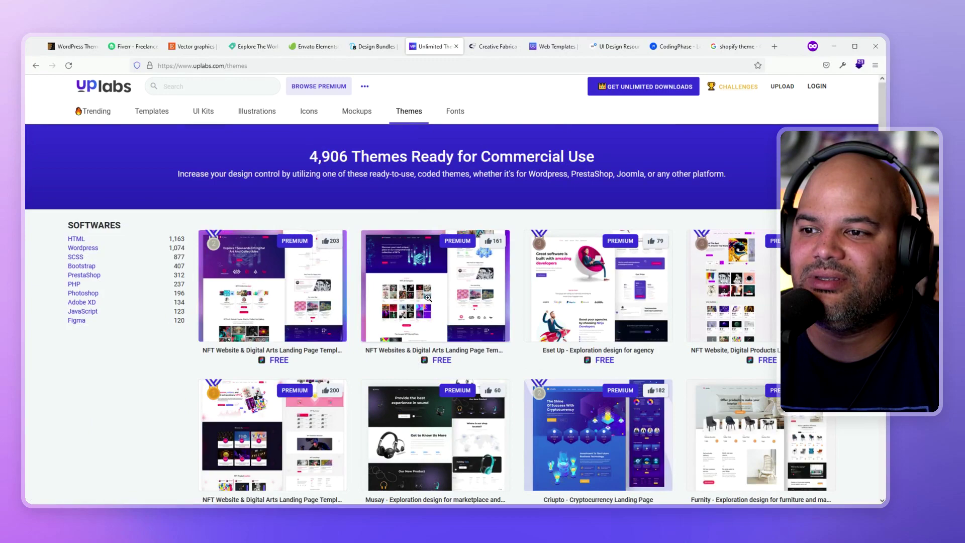
scroll(429, 298, "down", 3)
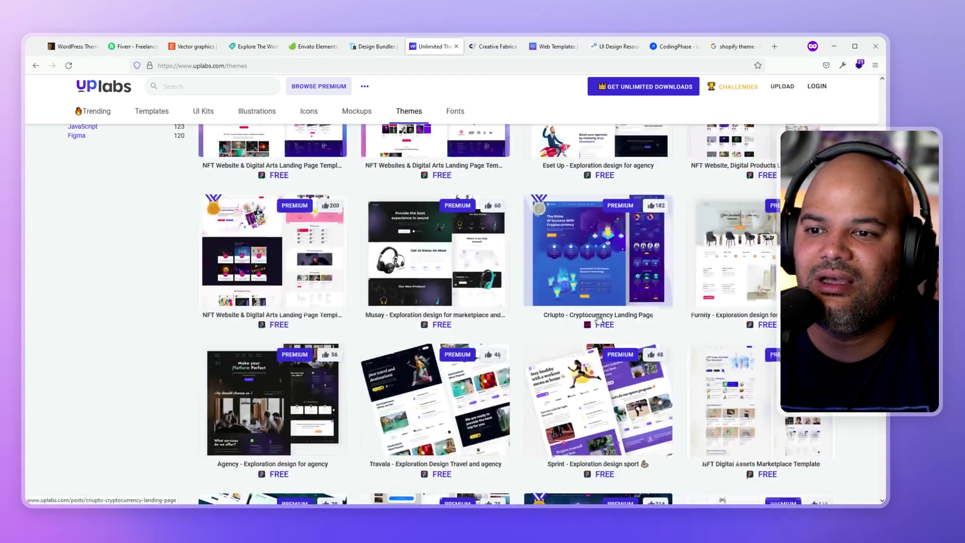
scroll(453, 339, "down", 2)
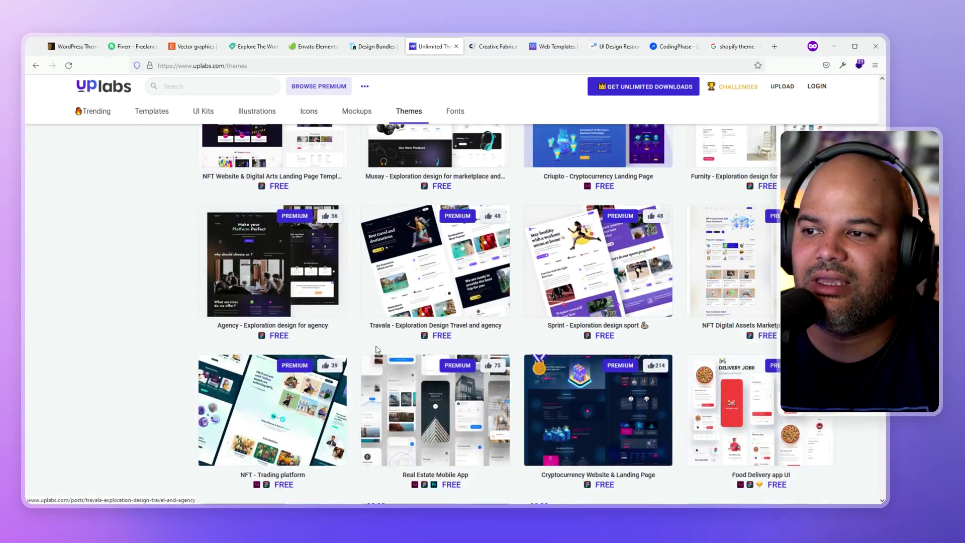
scroll(362, 343, "down", 3)
scroll(324, 339, "down", 2)
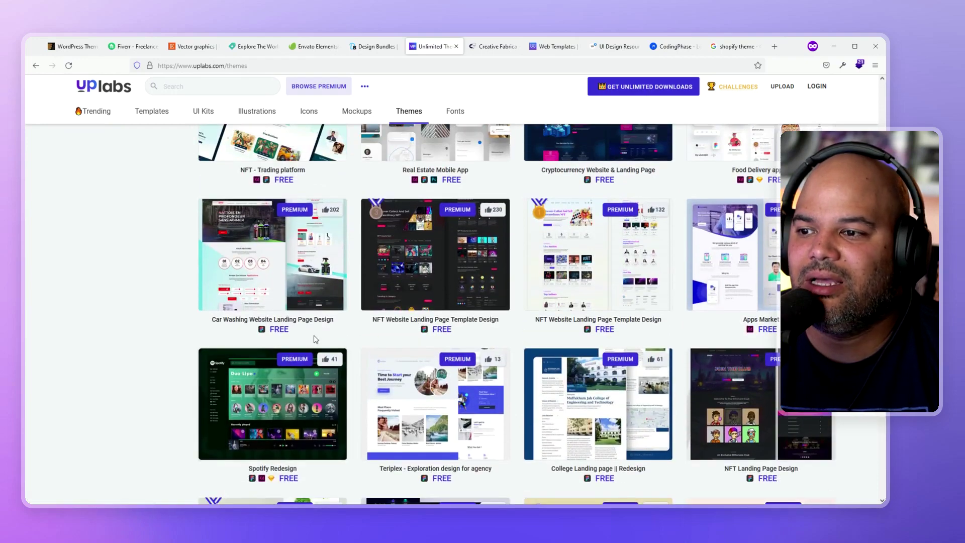
scroll(315, 339, "down", 2)
scroll(315, 340, "down", 3)
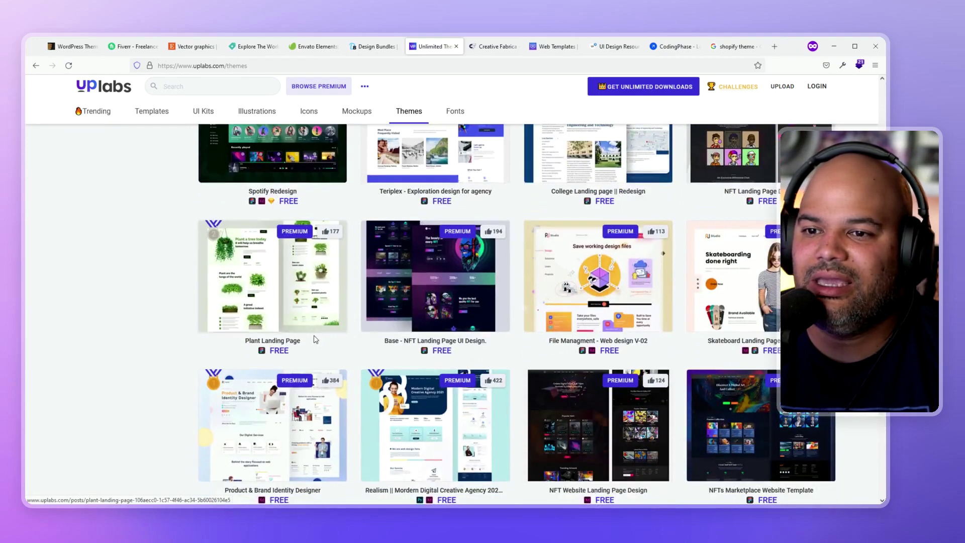
scroll(316, 340, "down", 1)
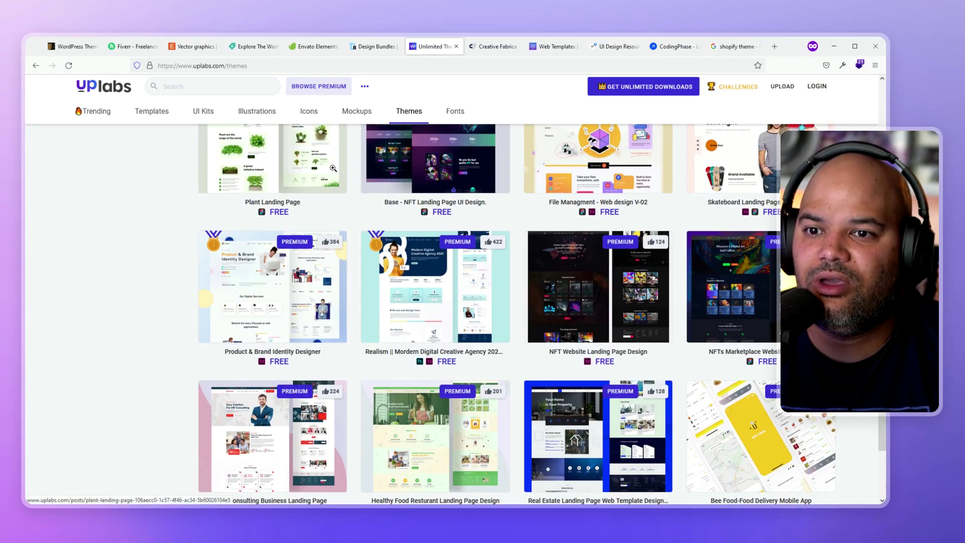
scroll(317, 168, "down", 3)
scroll(318, 168, "up", 4)
scroll(317, 168, "up", 1)
scroll(318, 168, "up", 2)
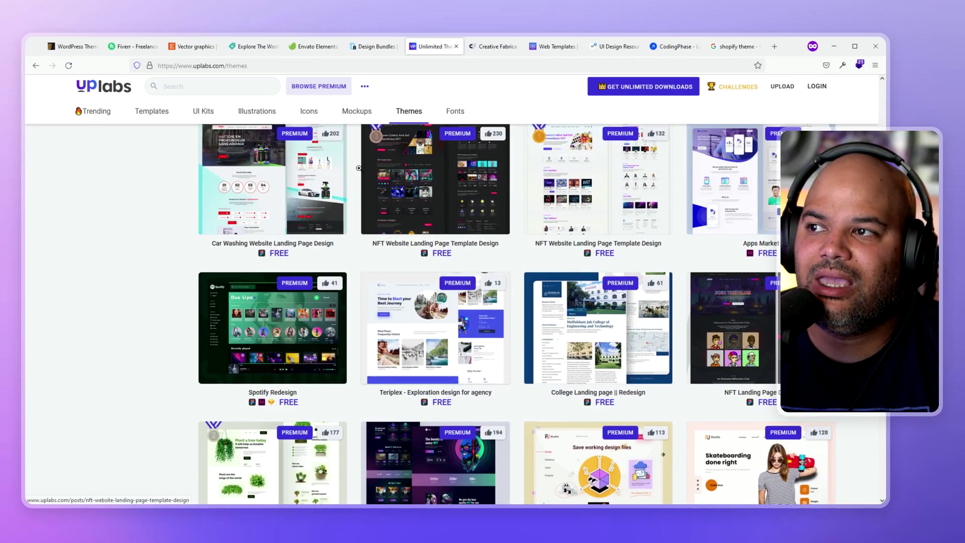
scroll(318, 168, "up", 1)
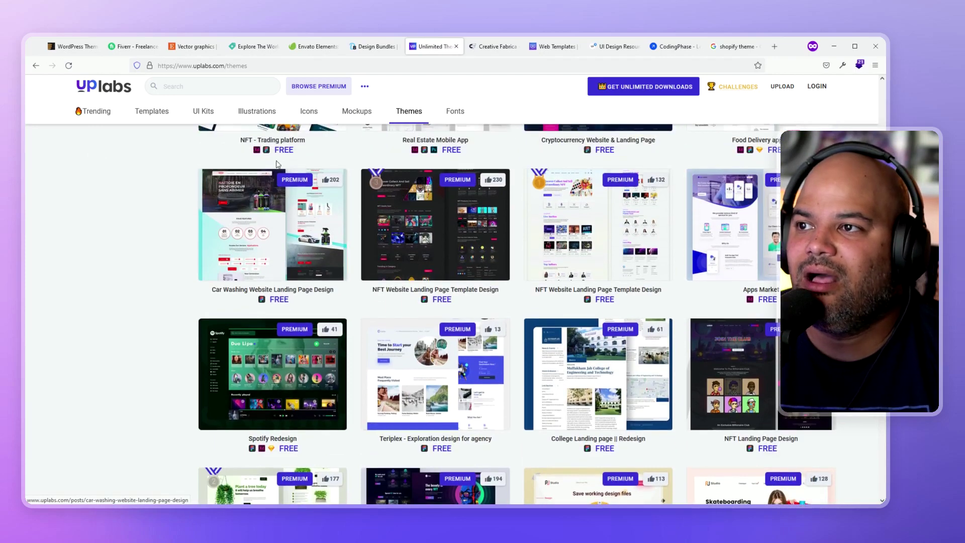
Step: Open the Creative Fabrica tab and browse its trending fonts, graphics and bundles
left_click(493, 50)
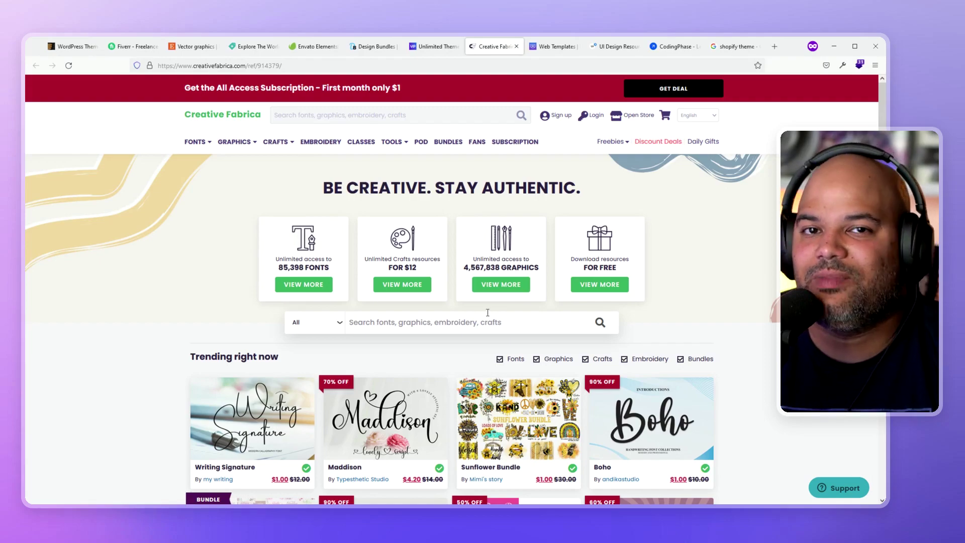
scroll(482, 310, "down", 1)
scroll(453, 332, "down", 3)
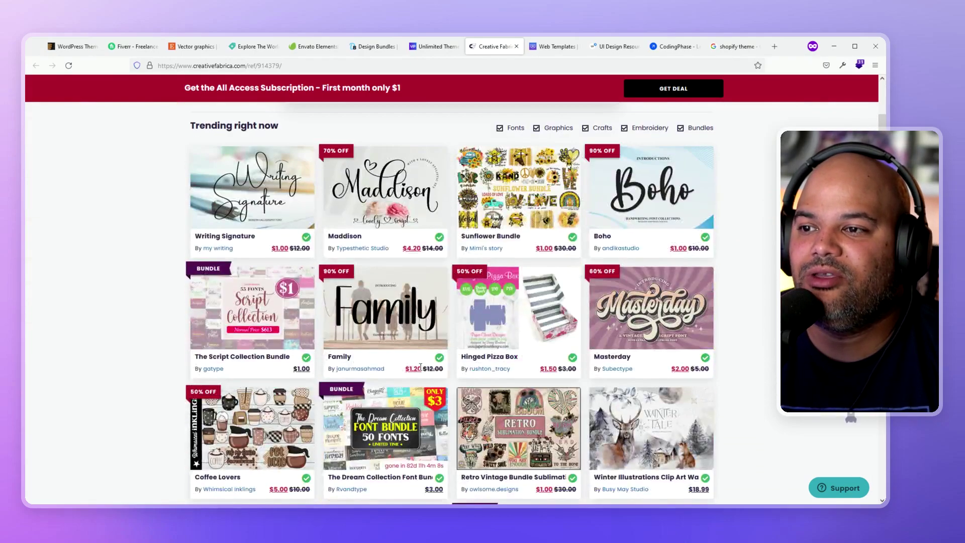
scroll(392, 347, "down", 5)
scroll(354, 317, "down", 2)
scroll(317, 295, "down", 3)
scroll(279, 265, "down", 3)
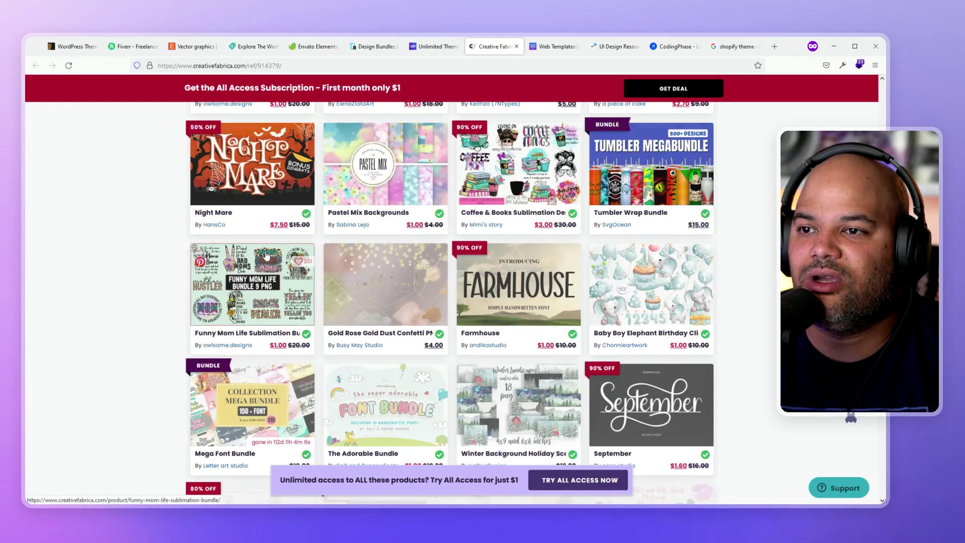
scroll(377, 257, "up", 5)
scroll(528, 257, "up", 5)
scroll(678, 258, "up", 5)
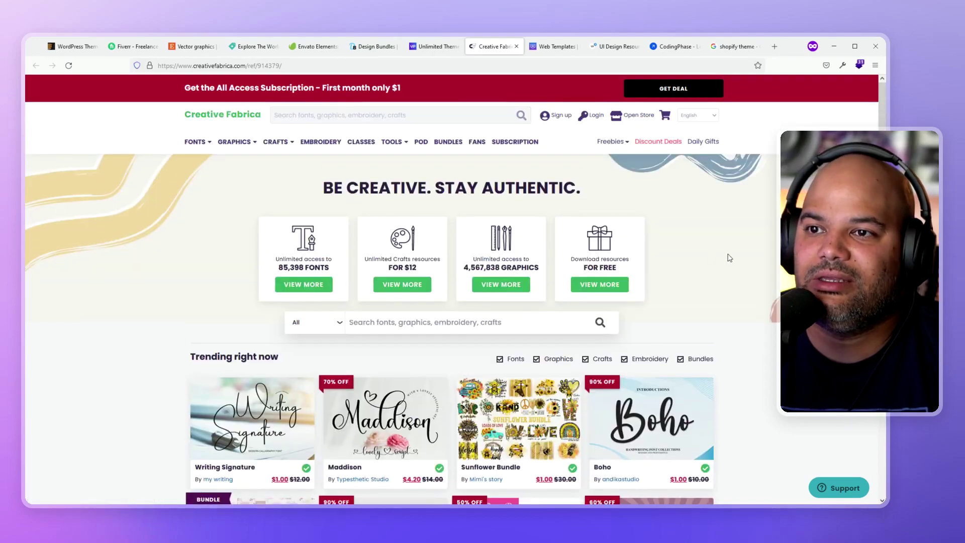
Step: Open the TemplateMonster tab and browse its Trending and Bestsellers website templates
left_click(555, 46)
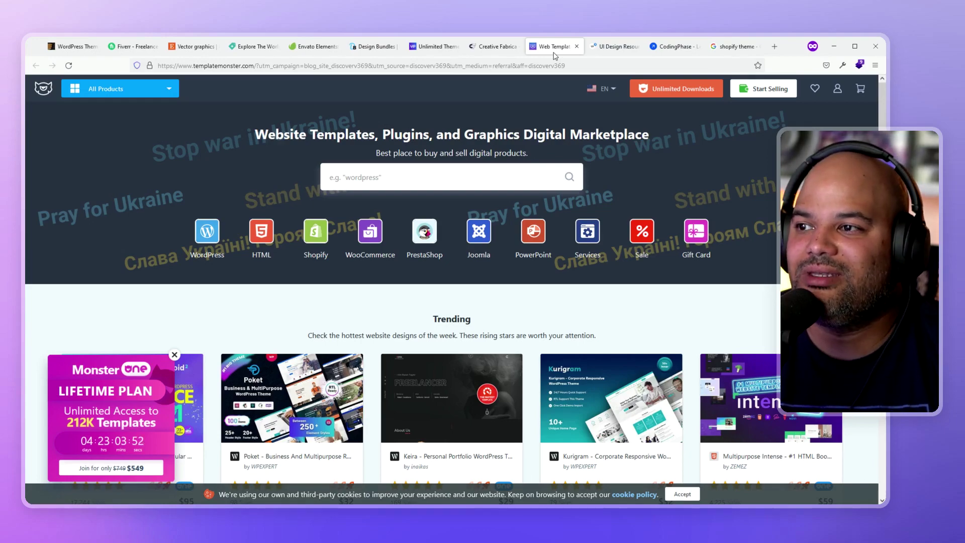
scroll(189, 213, "down", 1)
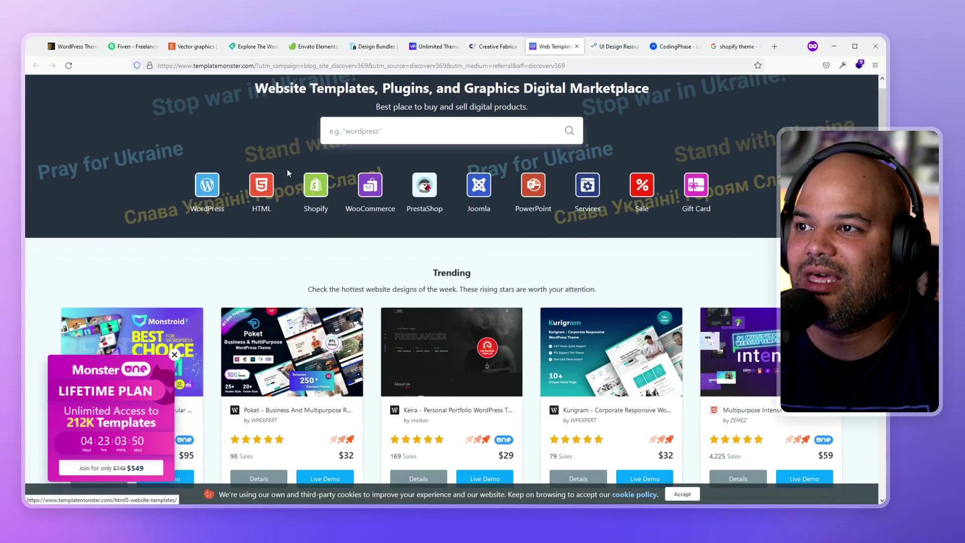
scroll(232, 230, "down", 1)
scroll(232, 230, "down", 1)
scroll(223, 230, "down", 2)
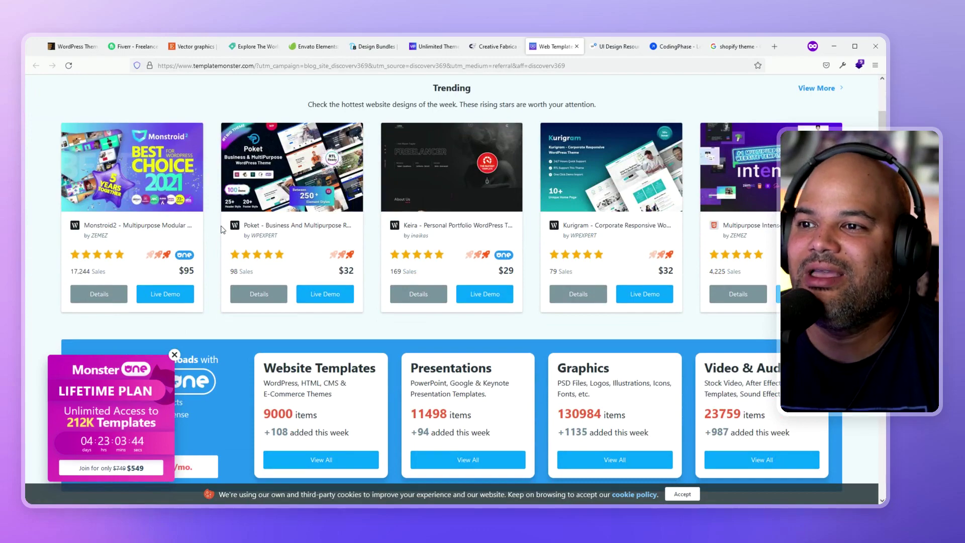
scroll(223, 229, "down", 3)
scroll(222, 229, "down", 4)
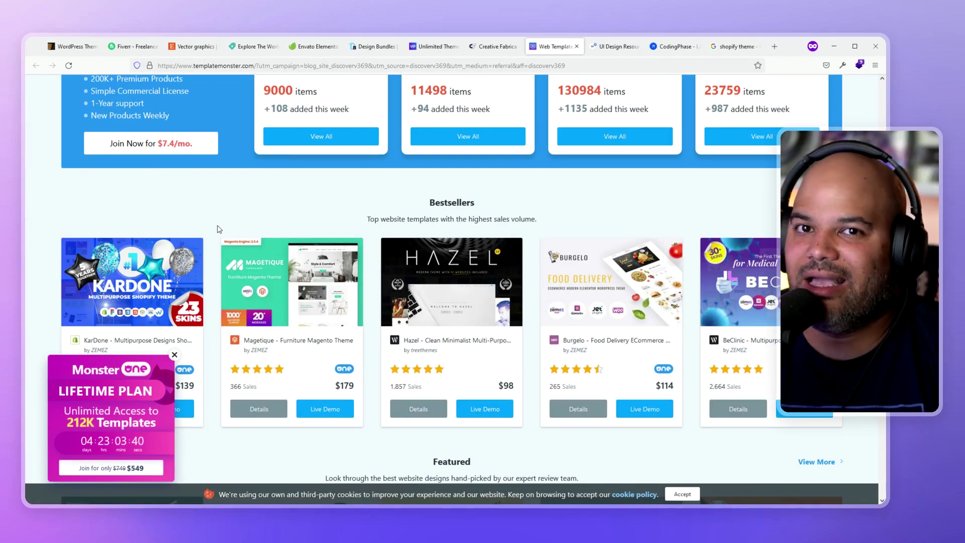
scroll(217, 229, "down", 1)
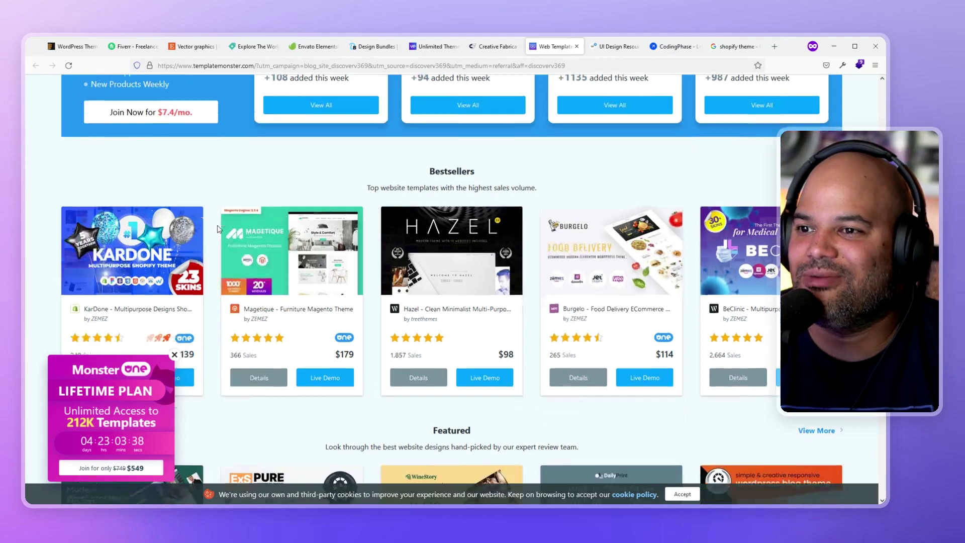
scroll(223, 227, "down", 2)
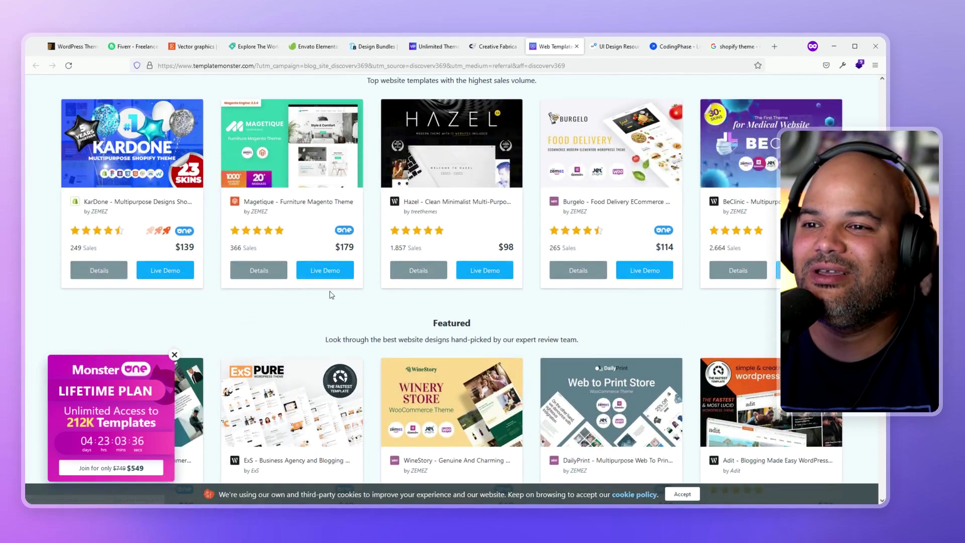
scroll(159, 244, "up", 3)
scroll(160, 244, "up", 10)
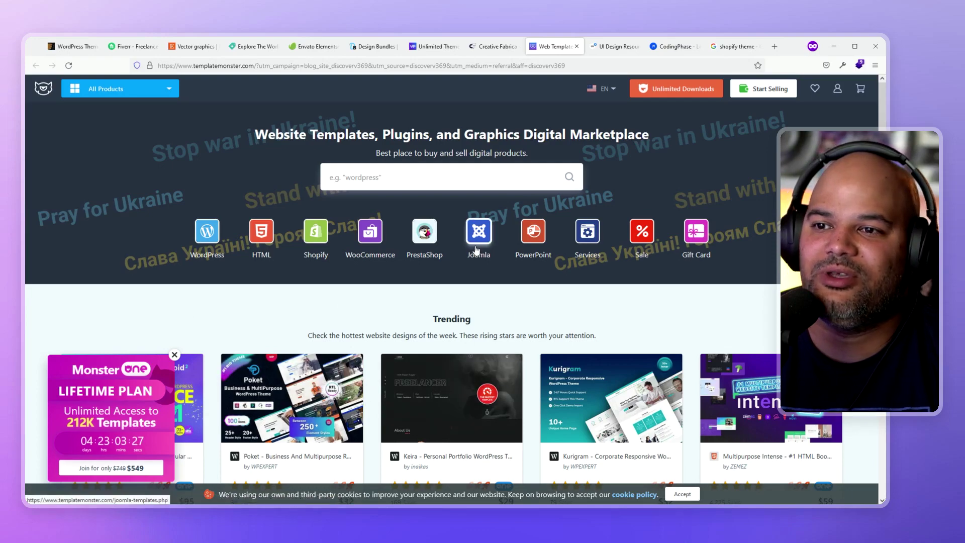
mouse_move(451, 398)
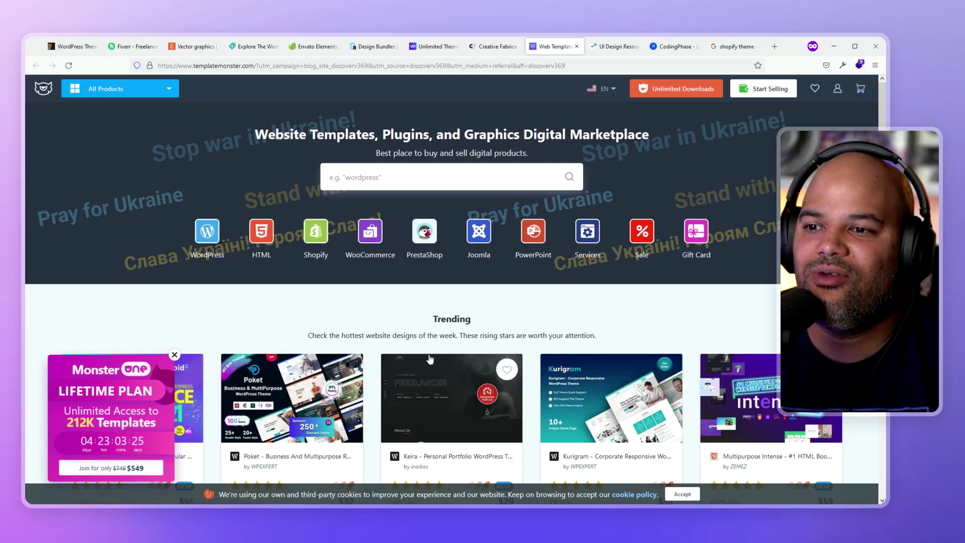
scroll(257, 255, "down", 2)
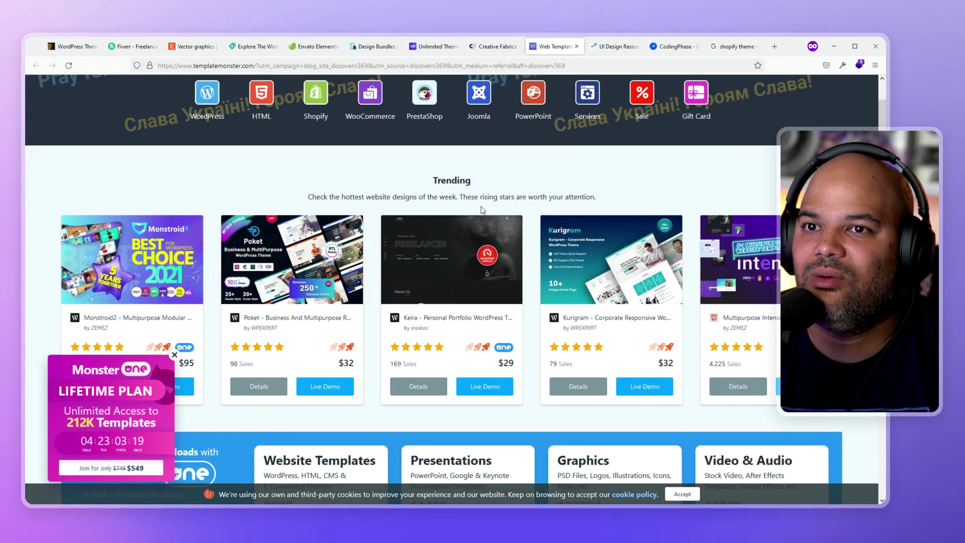
Step: Browse more Google shopify theme ads, then move the Web Templates tab along the tab strip
left_click(732, 47)
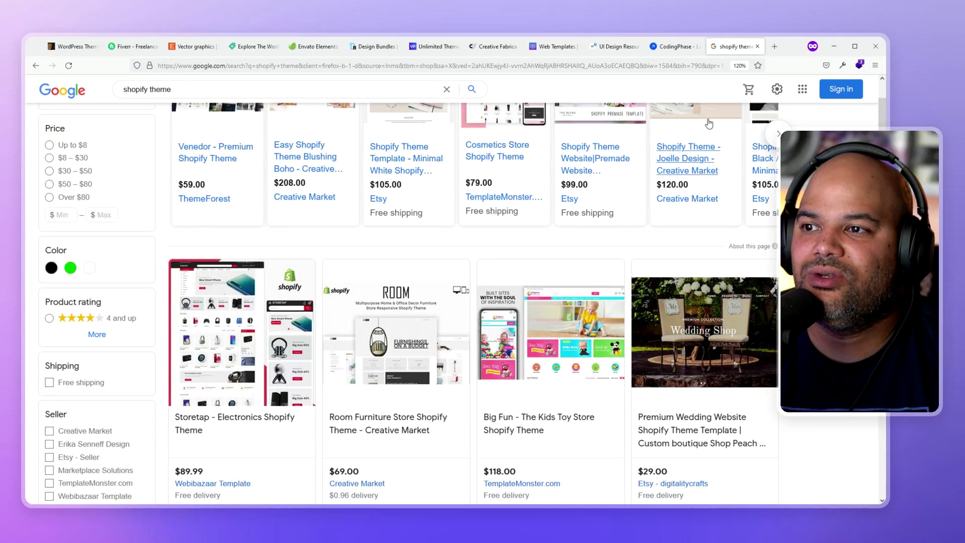
scroll(520, 256, "up", 2)
scroll(499, 316, "up", 1)
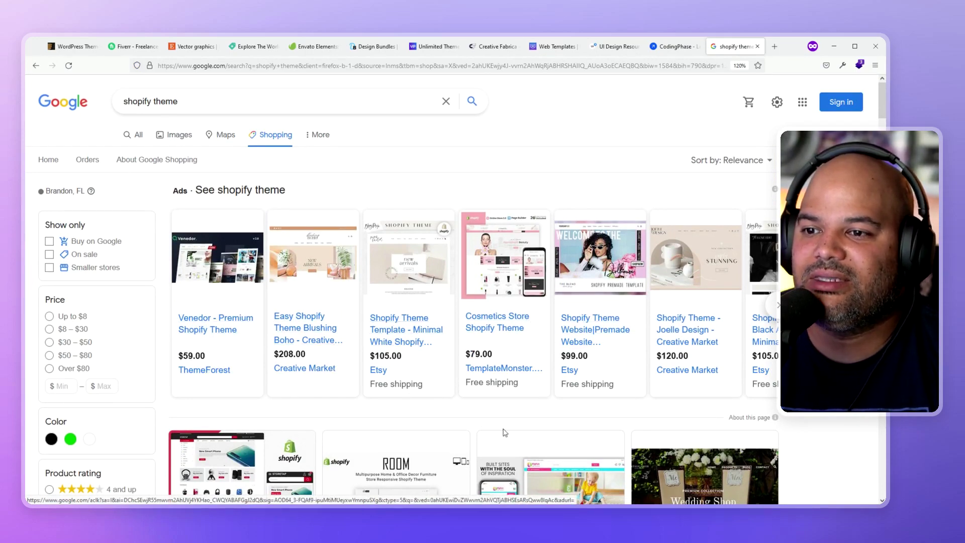
left_click(776, 307)
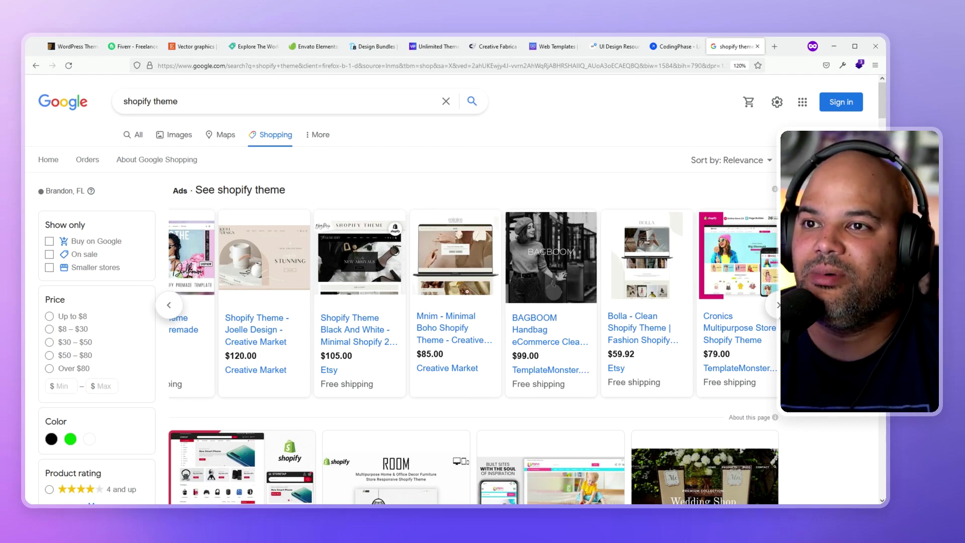
left_click(545, 47)
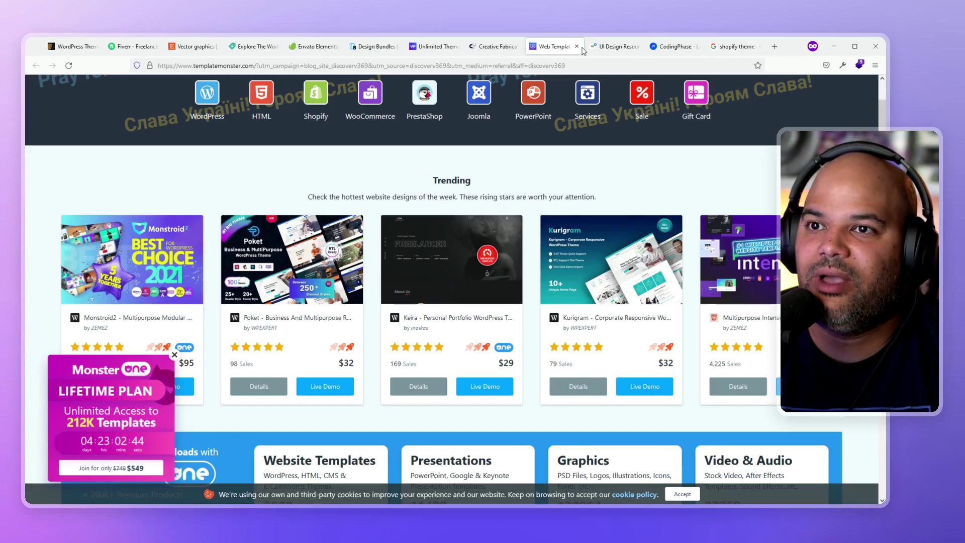
mouse_move(544, 51)
left_mouse_down()
mouse_move(141, 44)
mouse_move(592, 53)
mouse_move(557, 49)
left_mouse_up()
Step: Open UI8's Coded Templates category and scroll its templates down to Load More
left_click(615, 47)
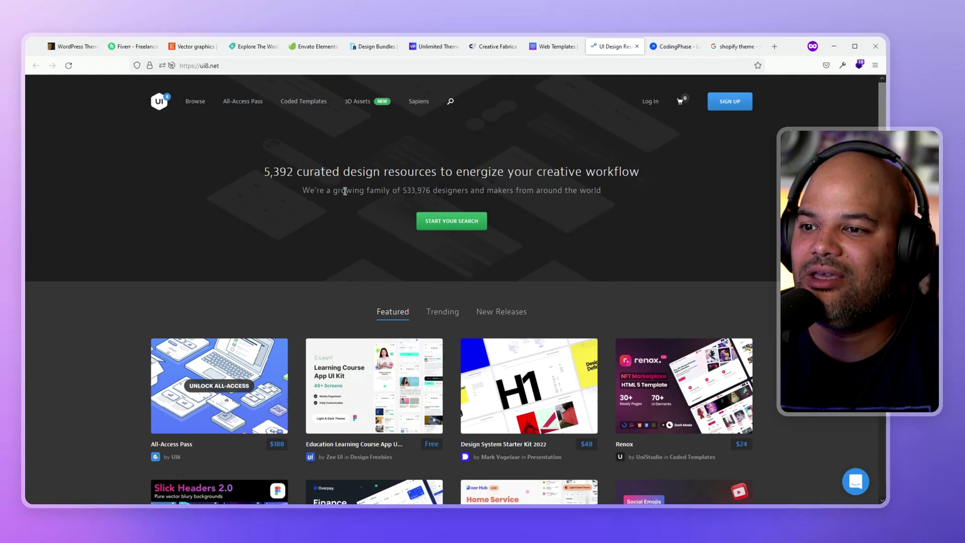
scroll(344, 192, "down", 3)
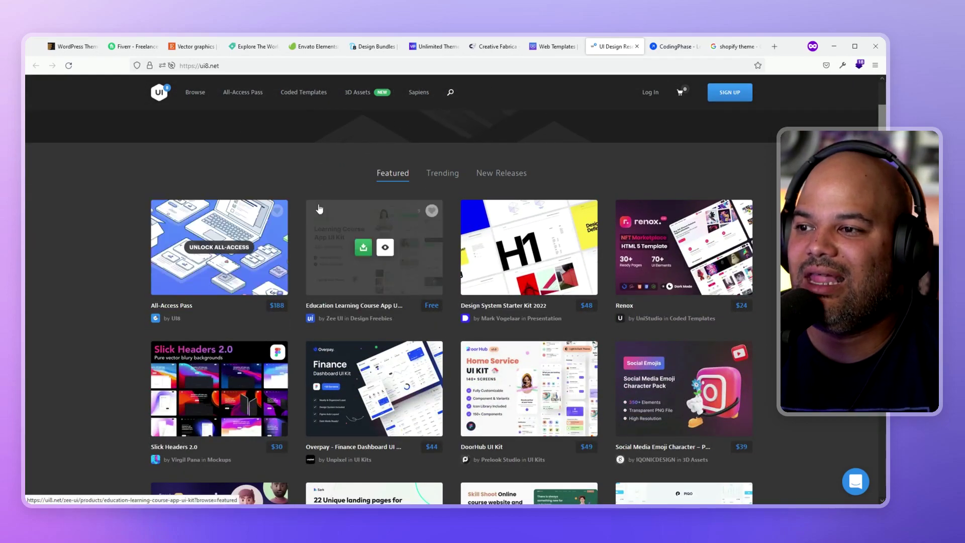
scroll(294, 235, "down", 1)
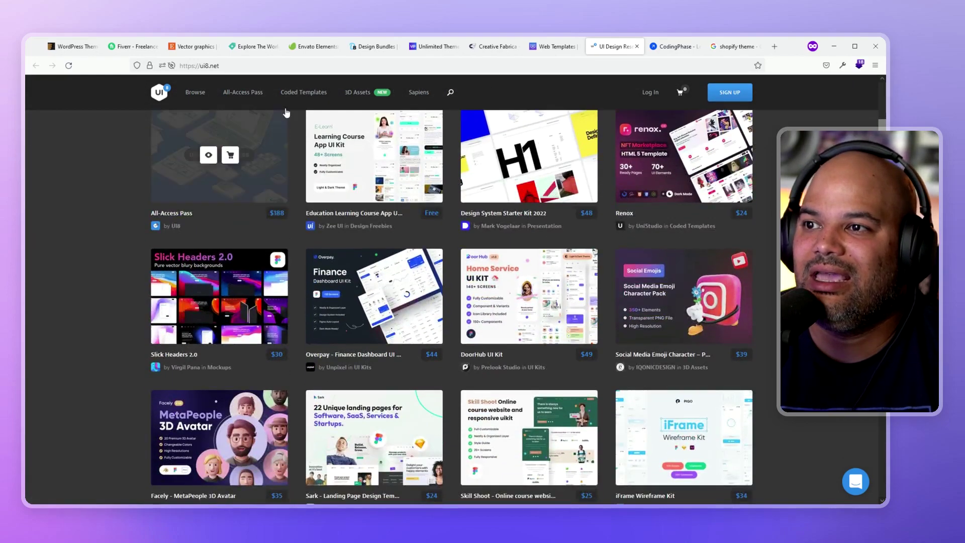
left_click(286, 93)
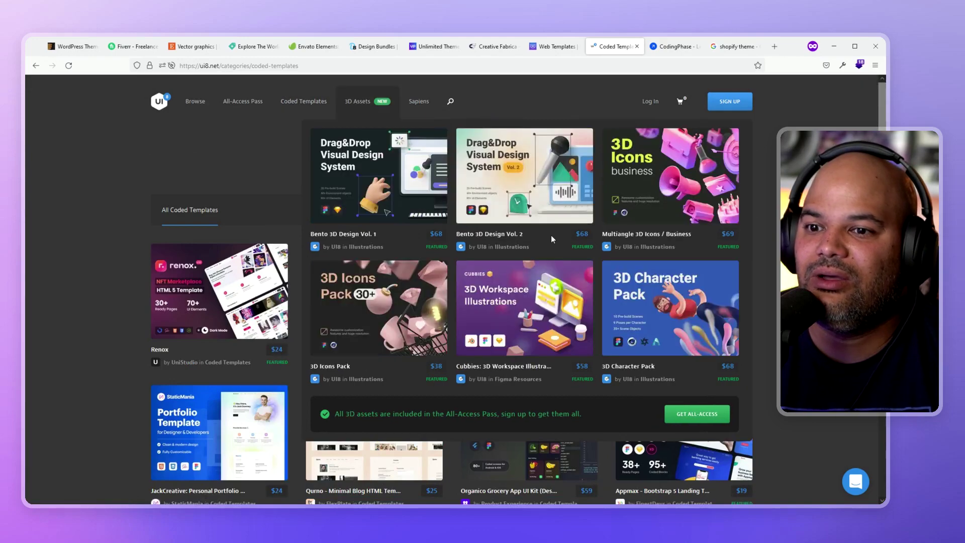
mouse_move(495, 308)
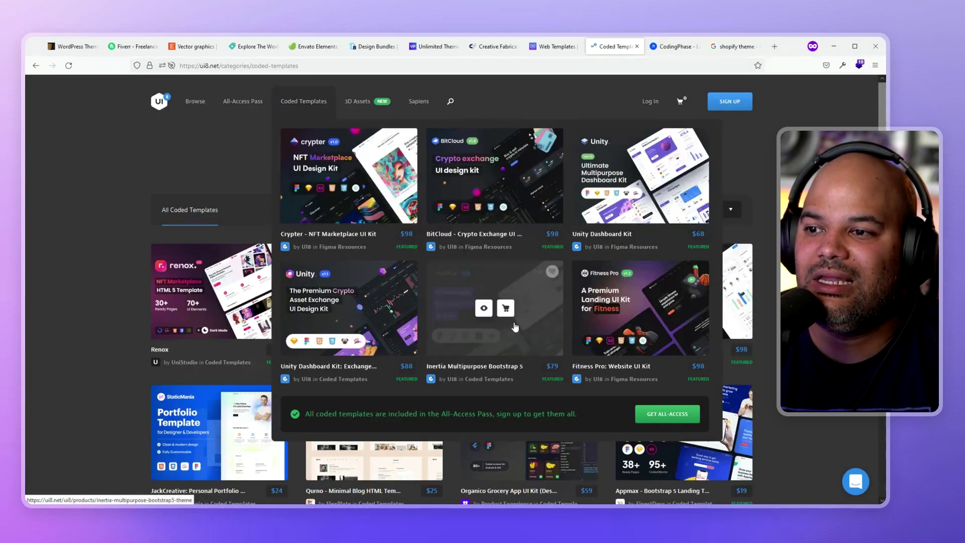
scroll(468, 347, "down", 3)
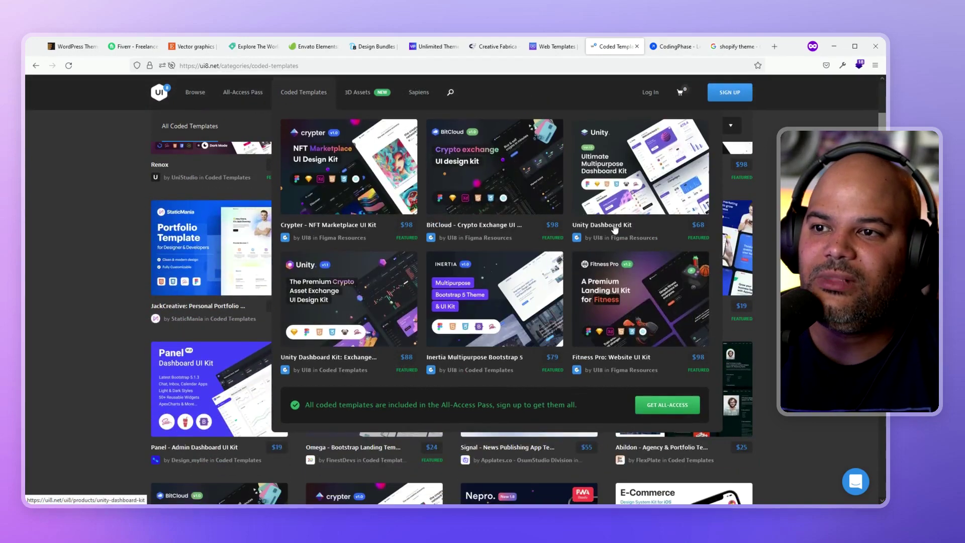
scroll(679, 328, "down", 1)
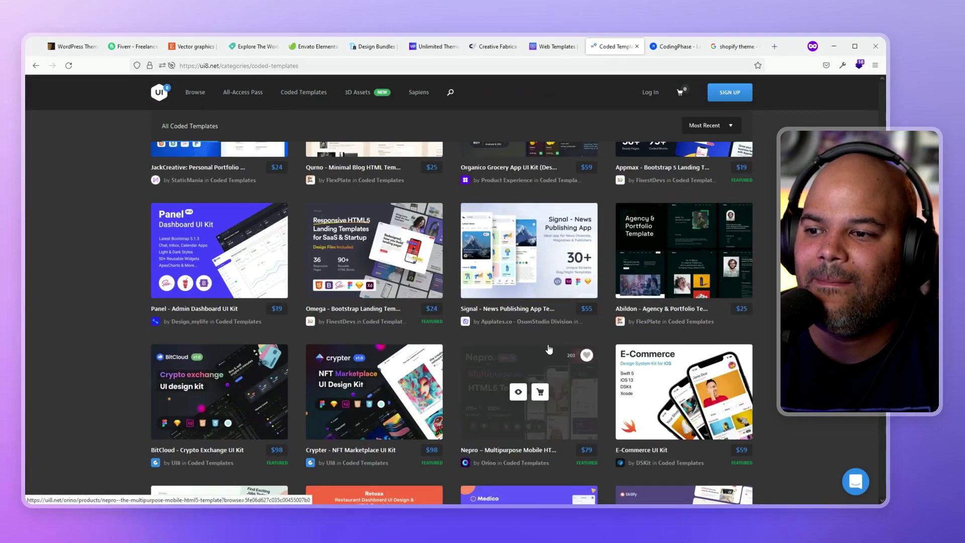
scroll(514, 332, "down", 1)
scroll(456, 305, "down", 3)
scroll(452, 301, "down", 2)
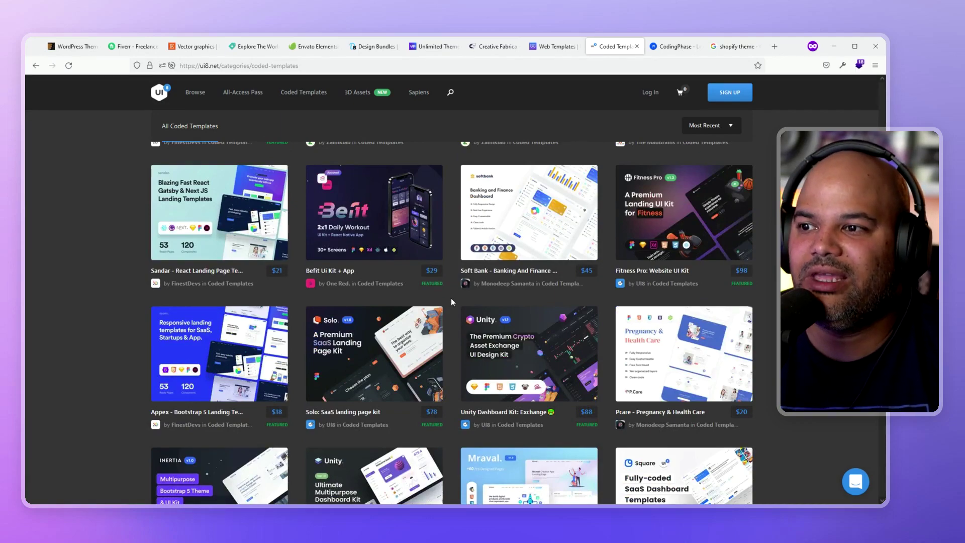
scroll(452, 297, "down", 3)
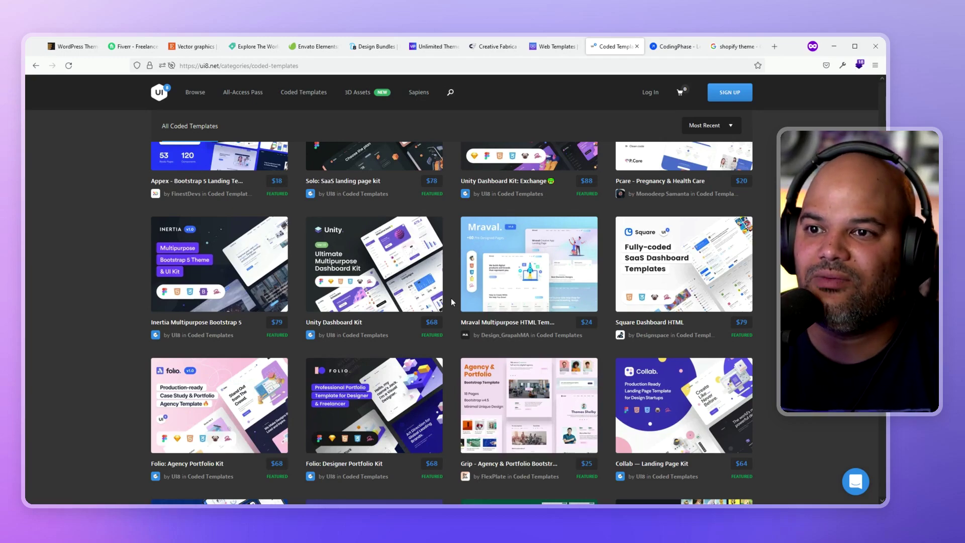
scroll(451, 298, "down", 1)
scroll(449, 302, "down", 3)
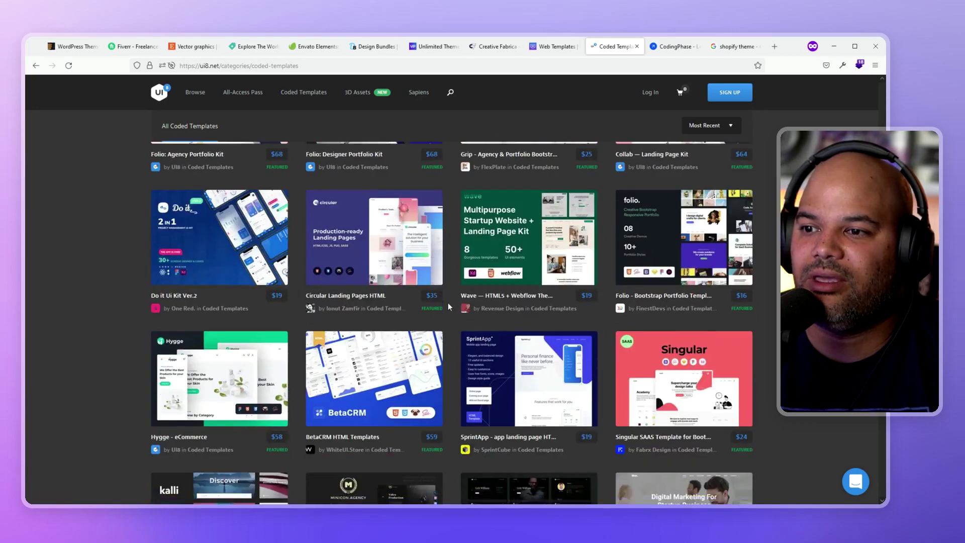
scroll(448, 302, "down", 7)
scroll(448, 304, "up", 2)
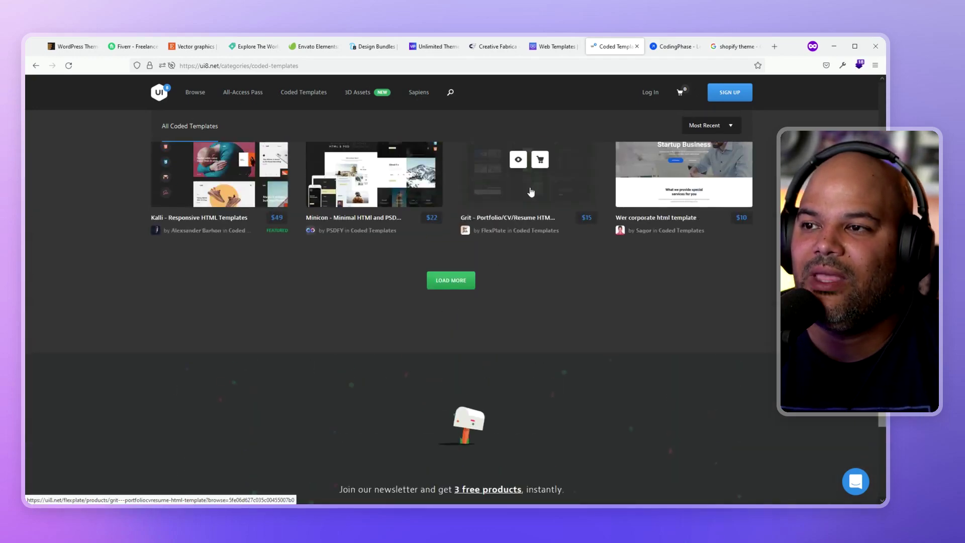
mouse_move(528, 173)
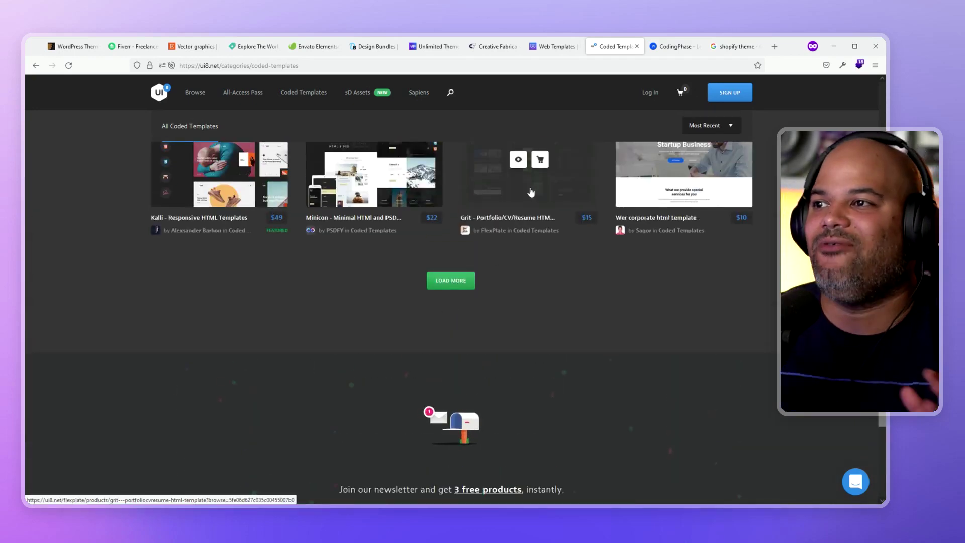
left_click(74, 47)
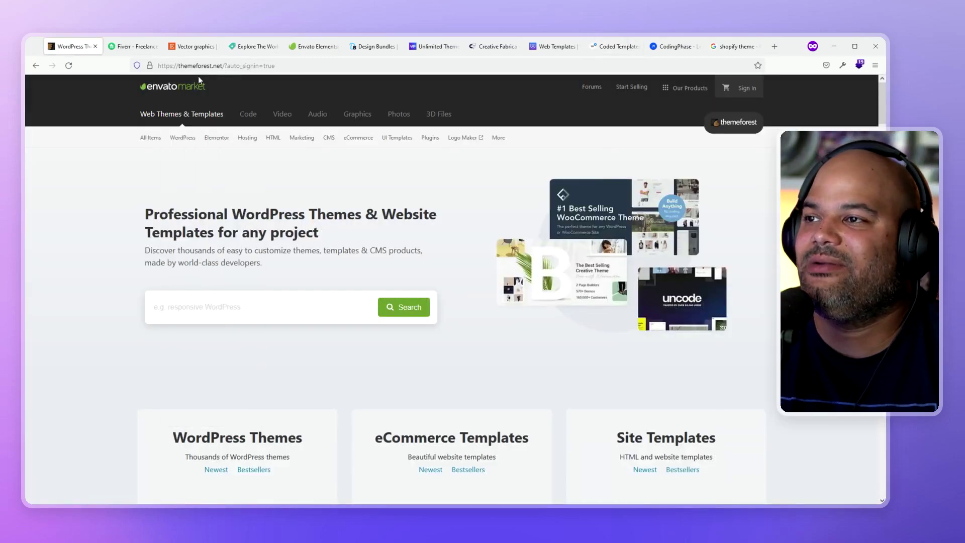
left_click(133, 46)
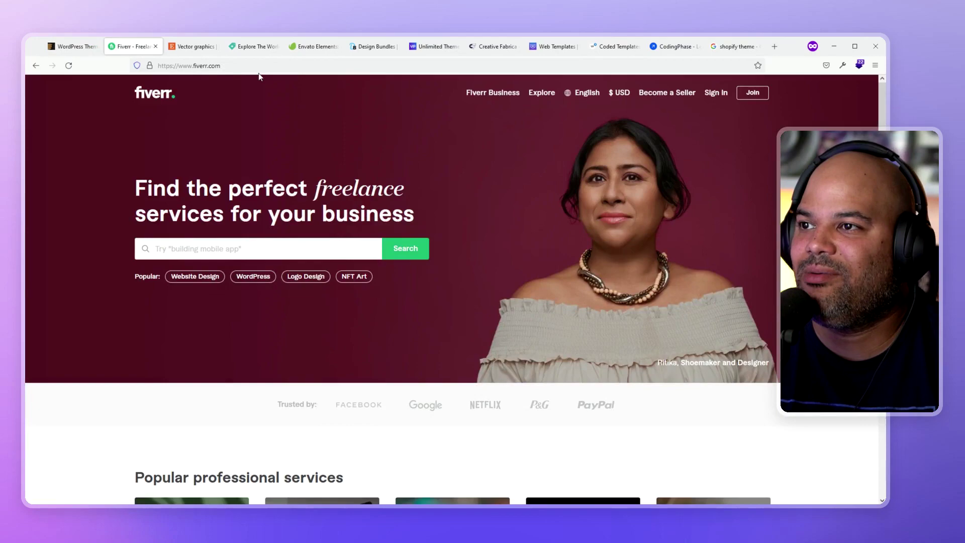
left_click(182, 47)
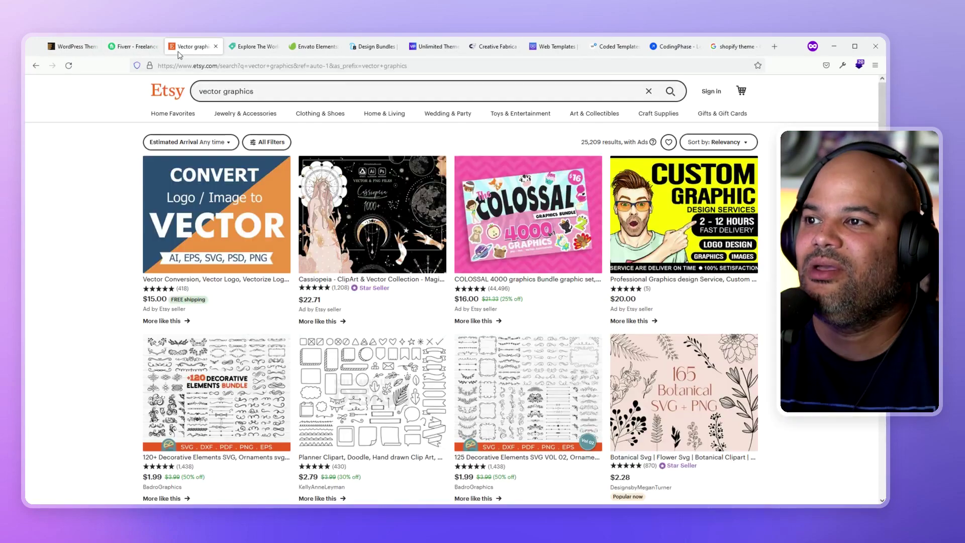
left_click(259, 47)
left_click(320, 47)
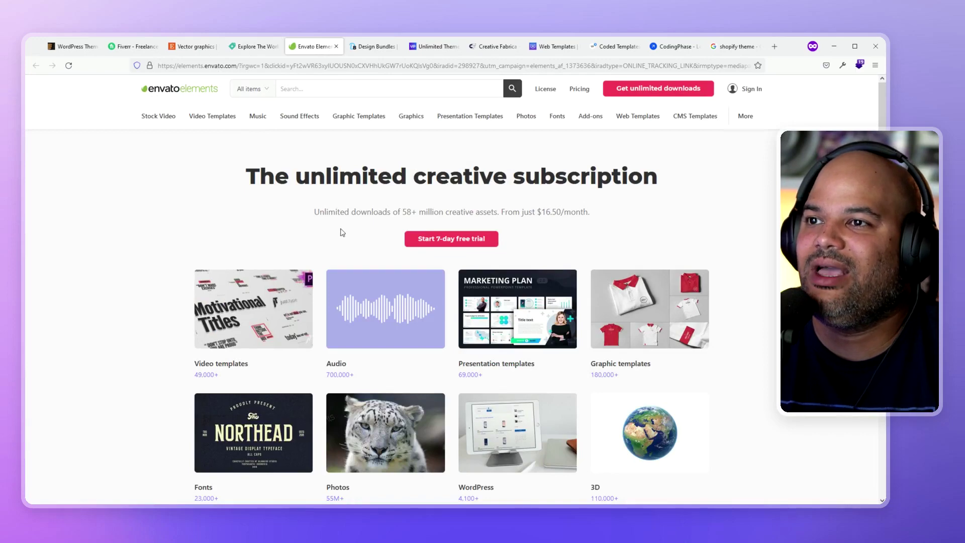
left_click(380, 46)
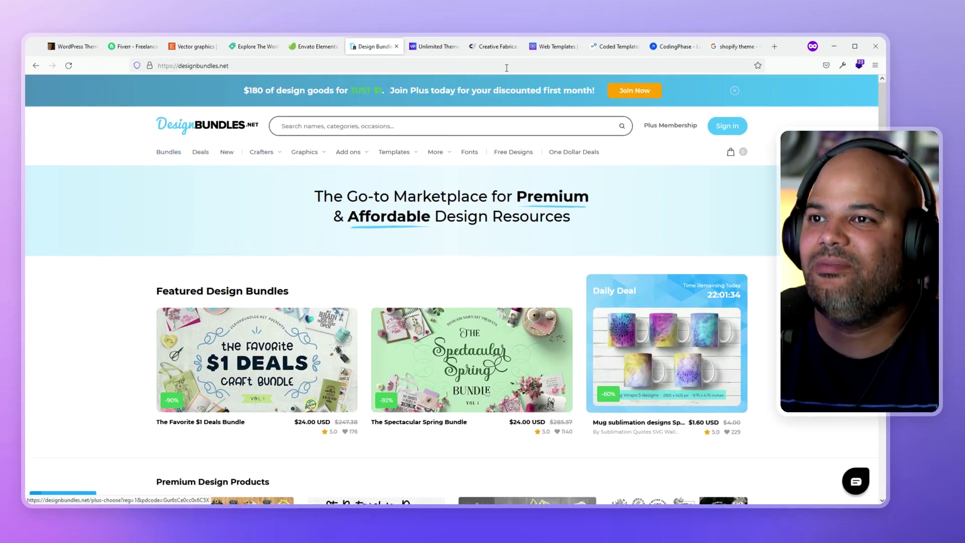
left_click(435, 48)
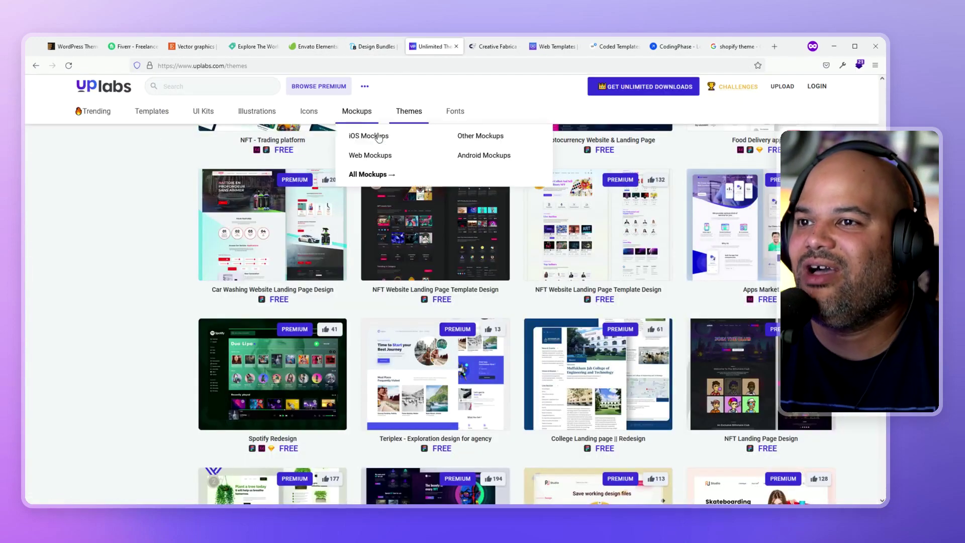
left_click(493, 47)
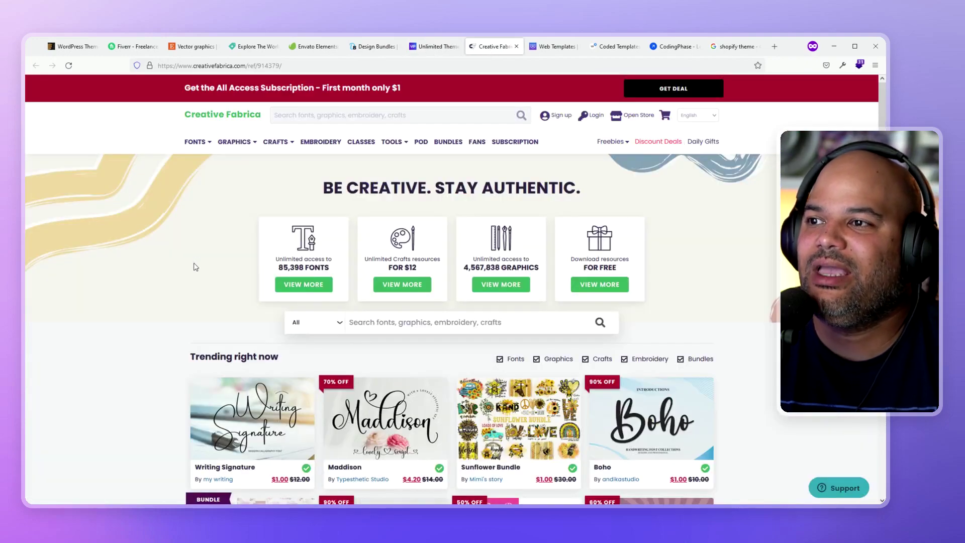
left_click(557, 48)
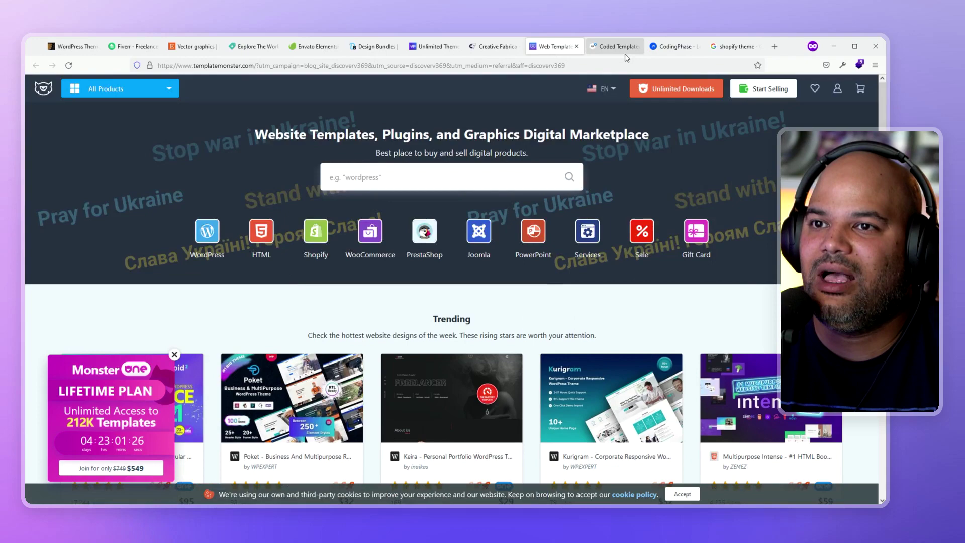
left_click(612, 51)
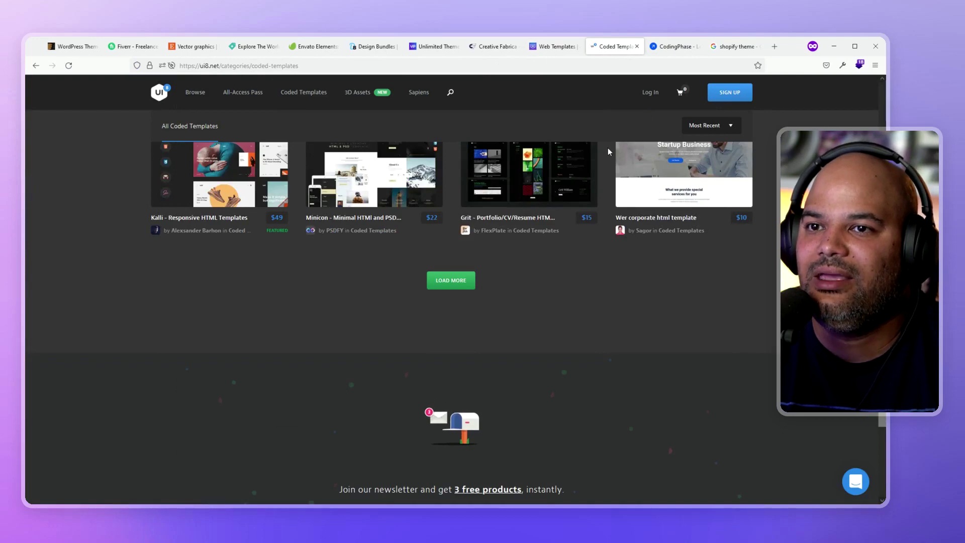
Step: Open the CodingPhase tab and scroll down to the Free, Gold and Diamond pricing plans
left_click(677, 47)
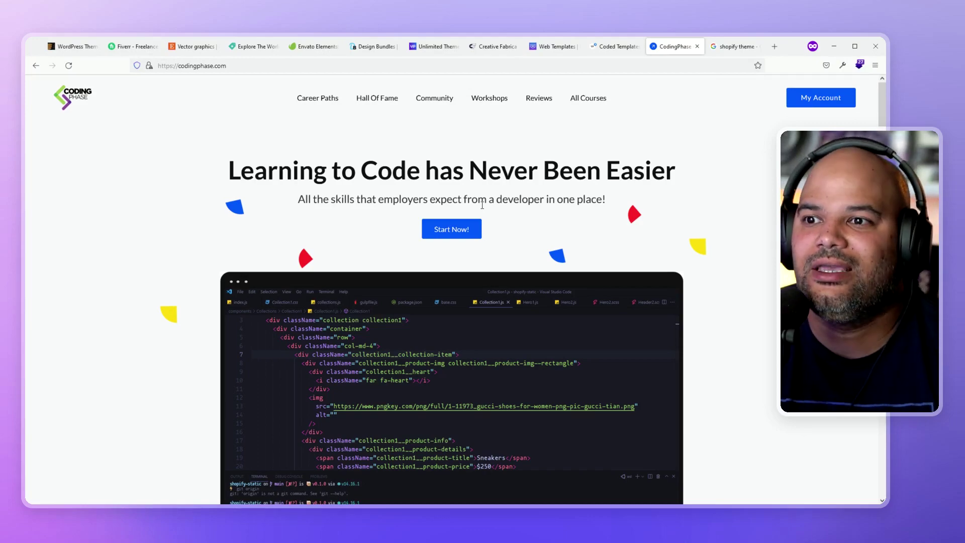
scroll(482, 205, "down", 2)
scroll(432, 204, "down", 4)
scroll(432, 205, "down", 5)
scroll(428, 204, "down", 6)
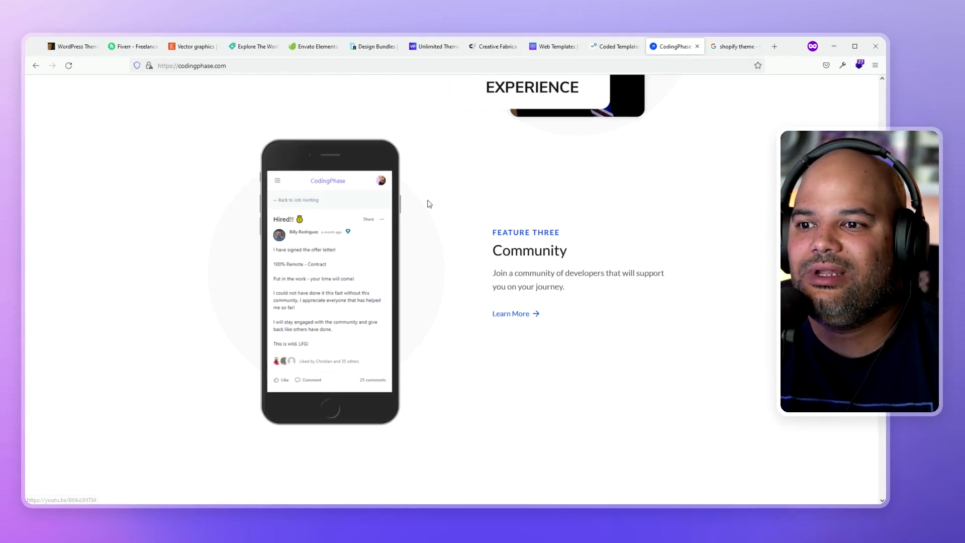
scroll(427, 204, "down", 5)
scroll(427, 205, "down", 5)
scroll(427, 206, "down", 2)
scroll(428, 208, "down", 2)
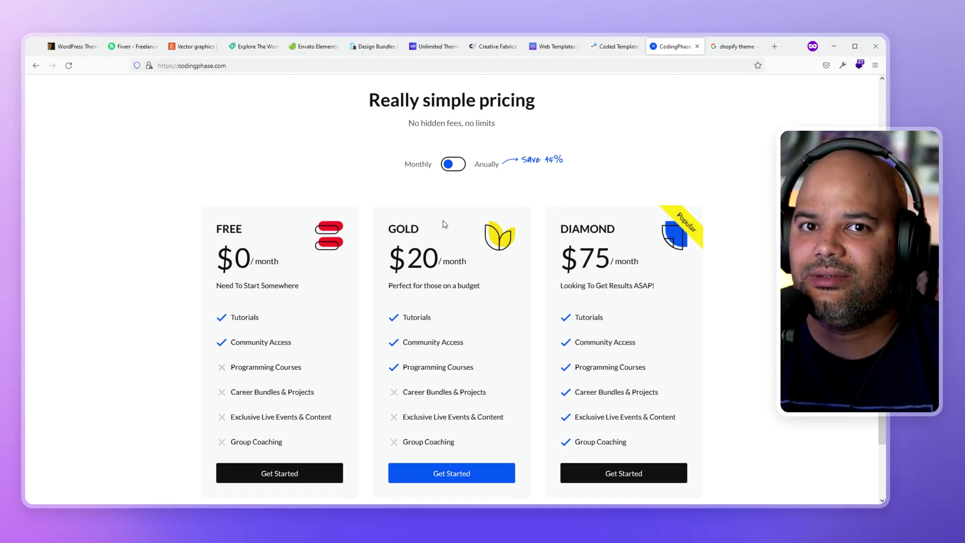
scroll(438, 234, "up", 5)
scroll(435, 242, "up", 10)
scroll(437, 246, "up", 5)
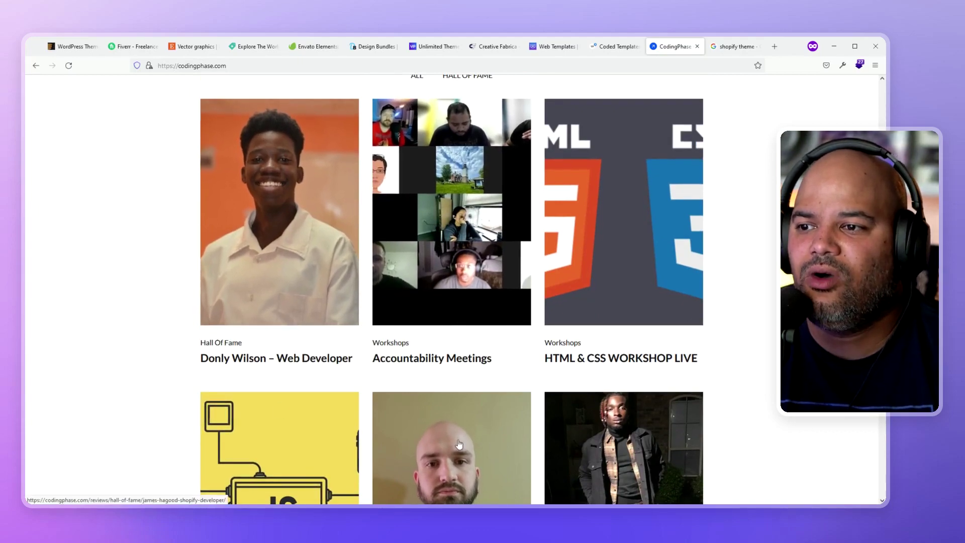
scroll(457, 444, "up", 10)
scroll(341, 319, "up", 5)
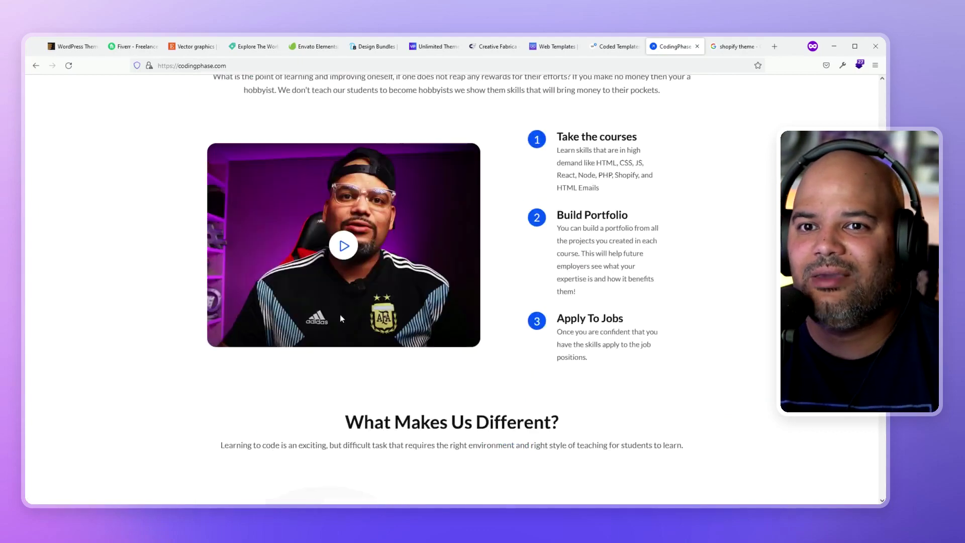
scroll(341, 319, "up", 5)
scroll(341, 319, "up", 2)
Step: Scroll back to the top of CodingPhase and select Hall Of Fame in the navigation
left_click(374, 93)
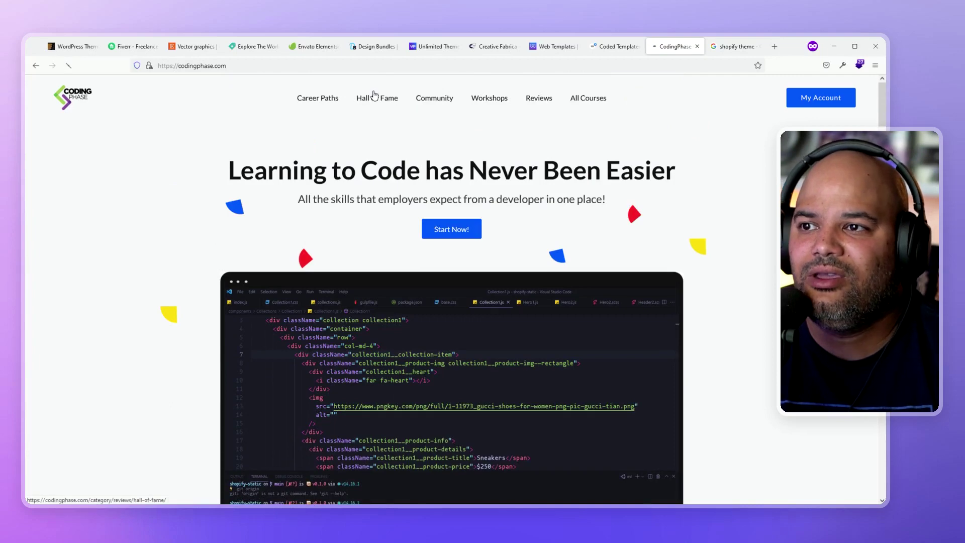
scroll(163, 187, "down", 2)
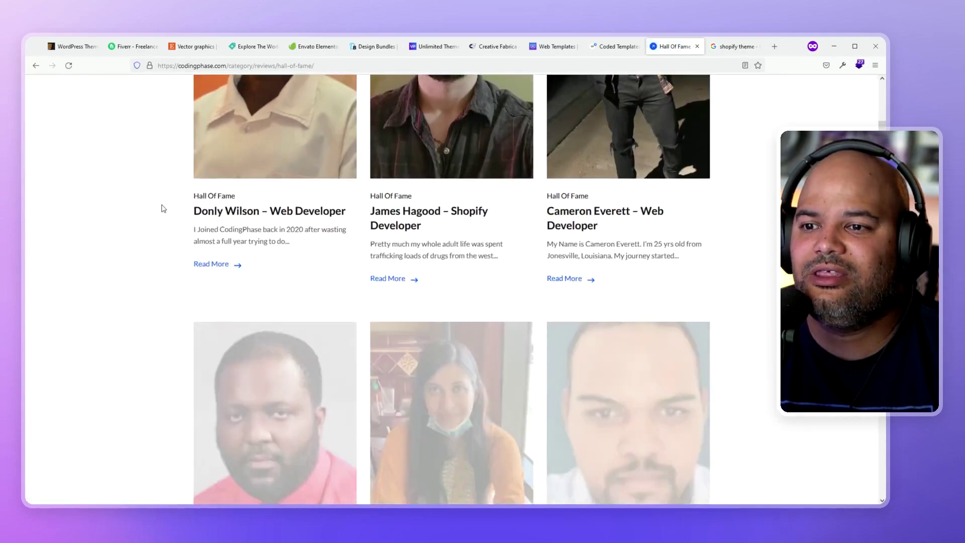
scroll(163, 200, "down", 2)
scroll(162, 210, "down", 1)
scroll(161, 212, "down", 1)
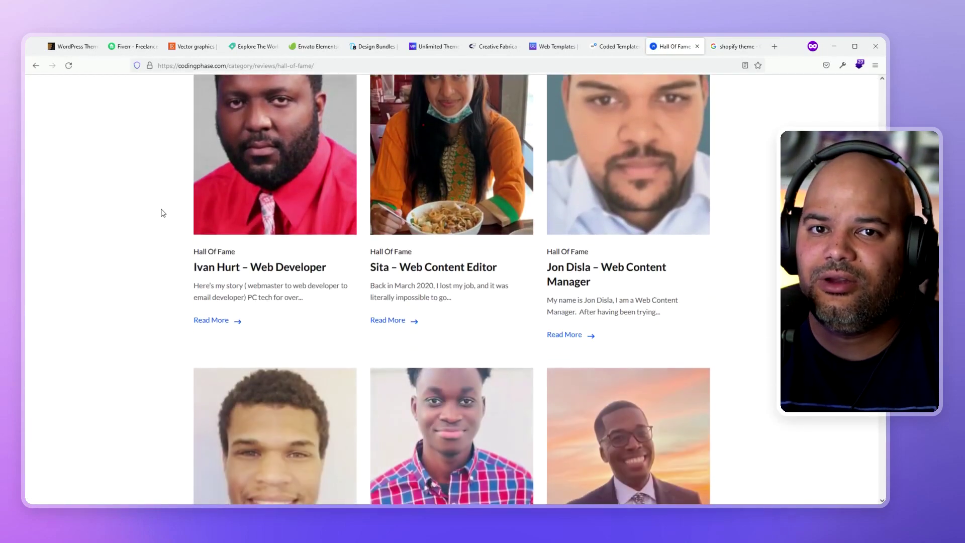
scroll(157, 287, "down", 1)
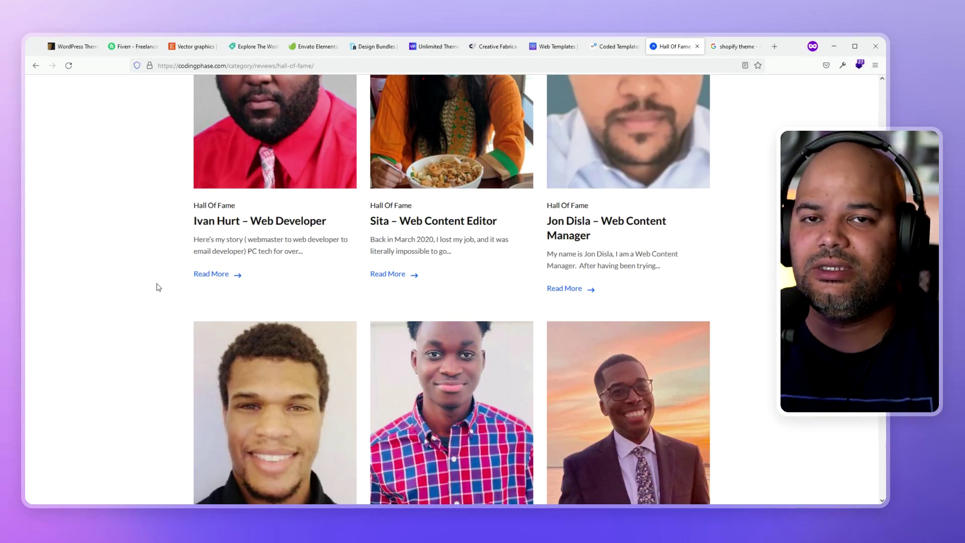
scroll(158, 288, "down", 1)
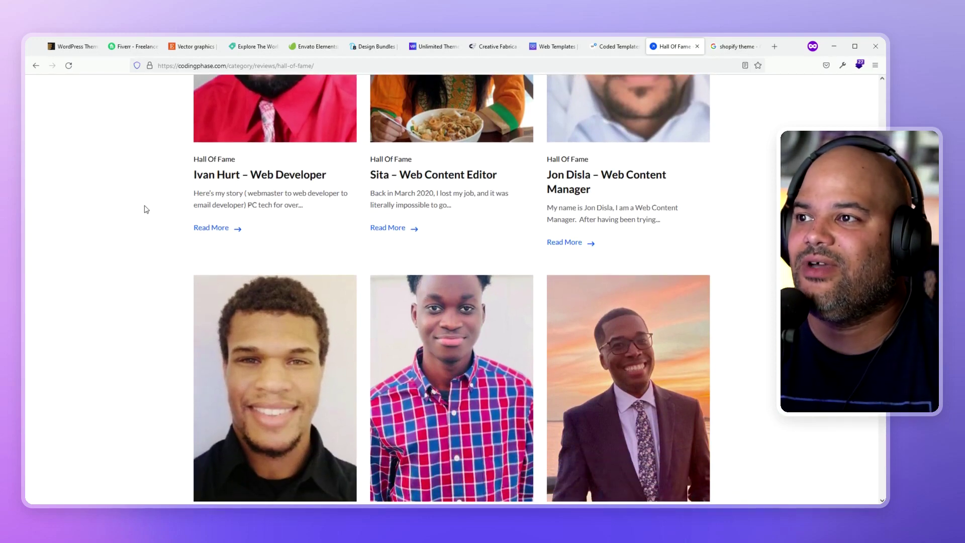